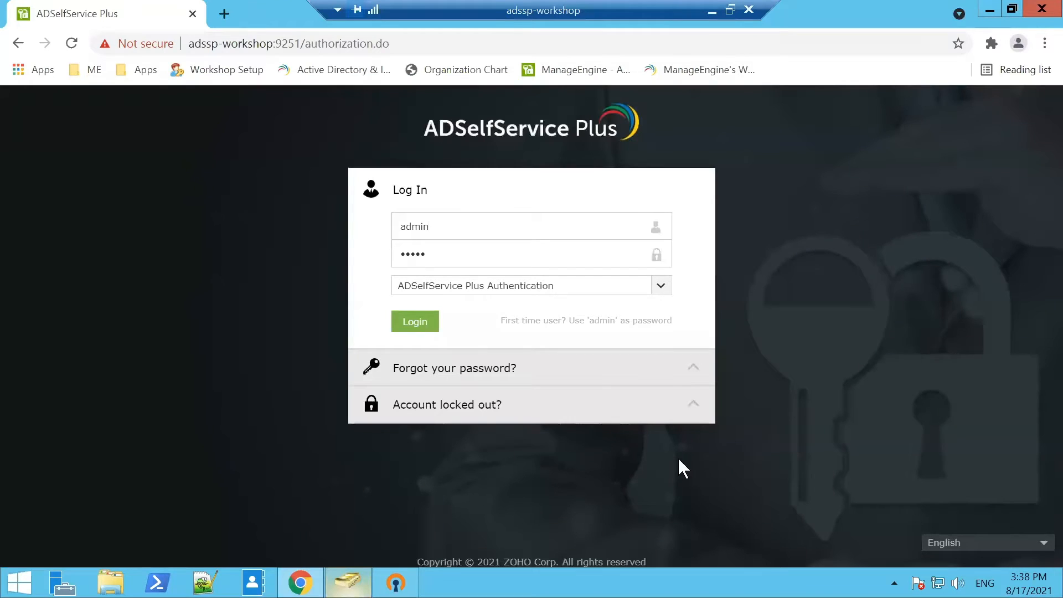
Log in to the admin portal and go to Configuration's Policy Configuration page.
left_click(428, 328)
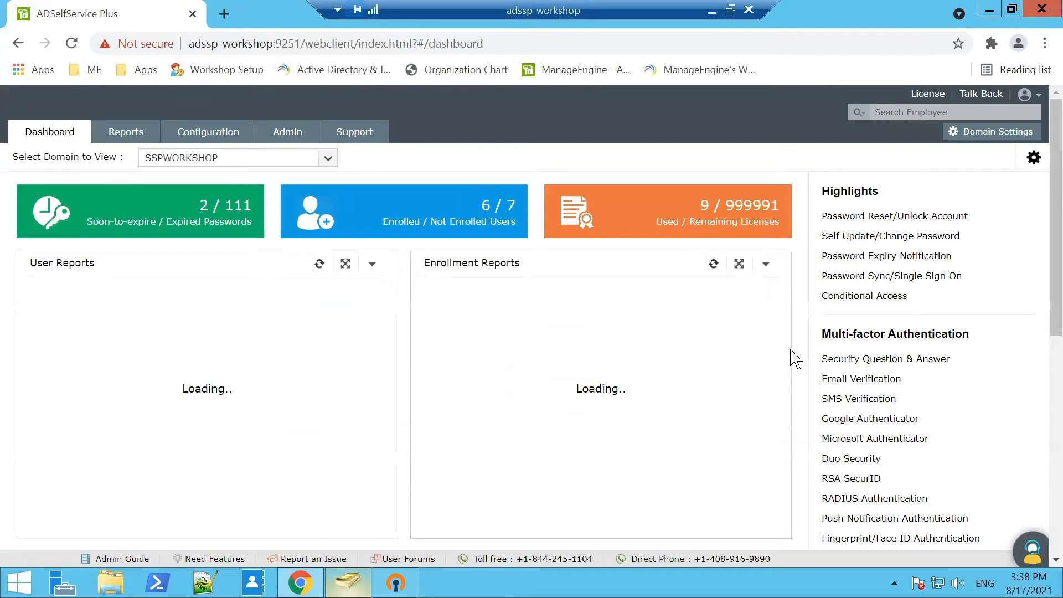
left_click(204, 139)
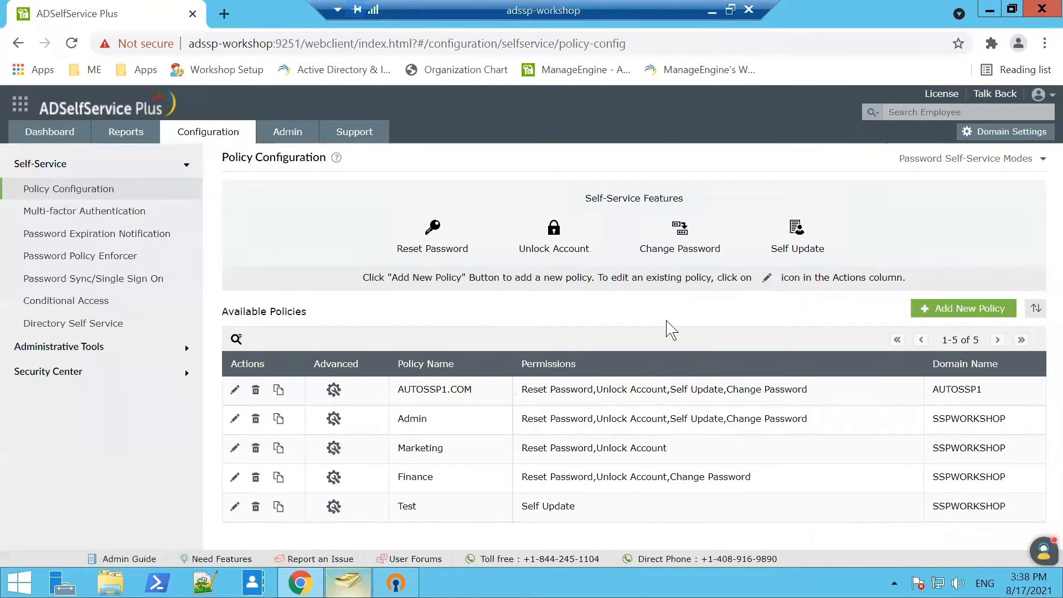
left_click(225, 13)
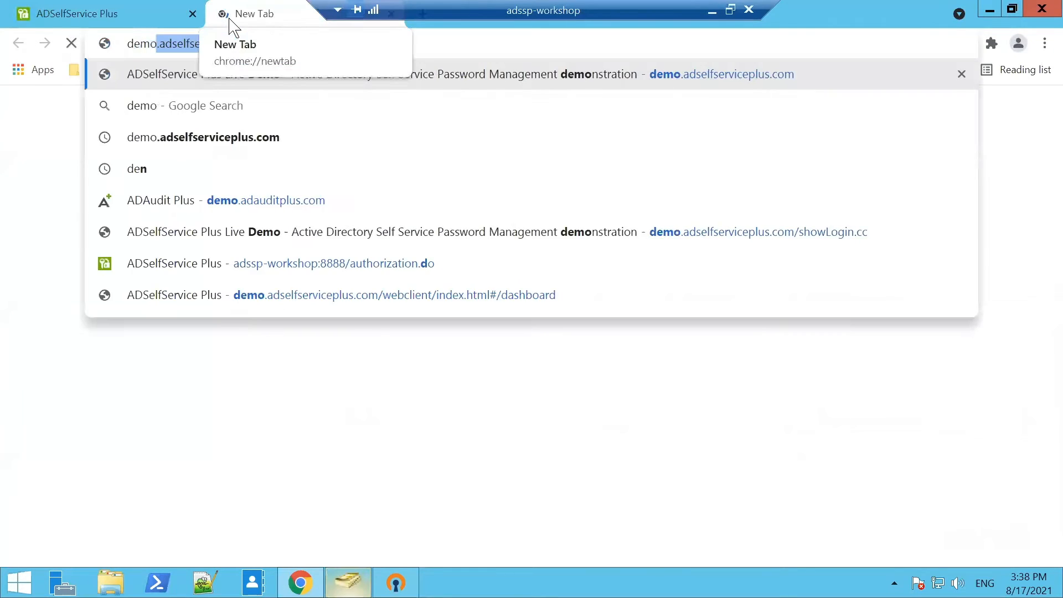
key("Right")
key("ctrl+a")
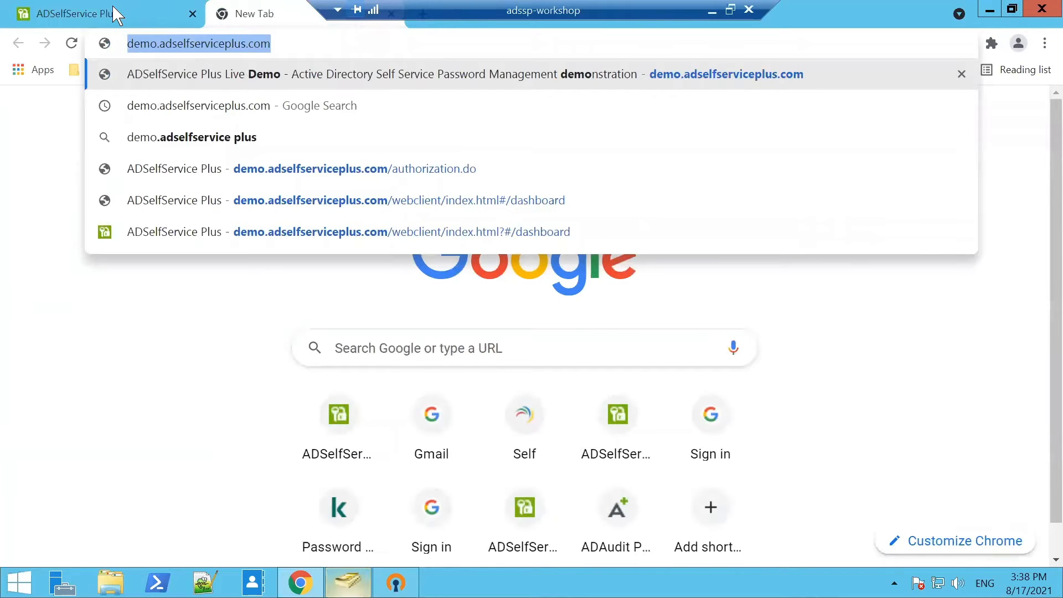
left_click(392, 14)
key("Escape")
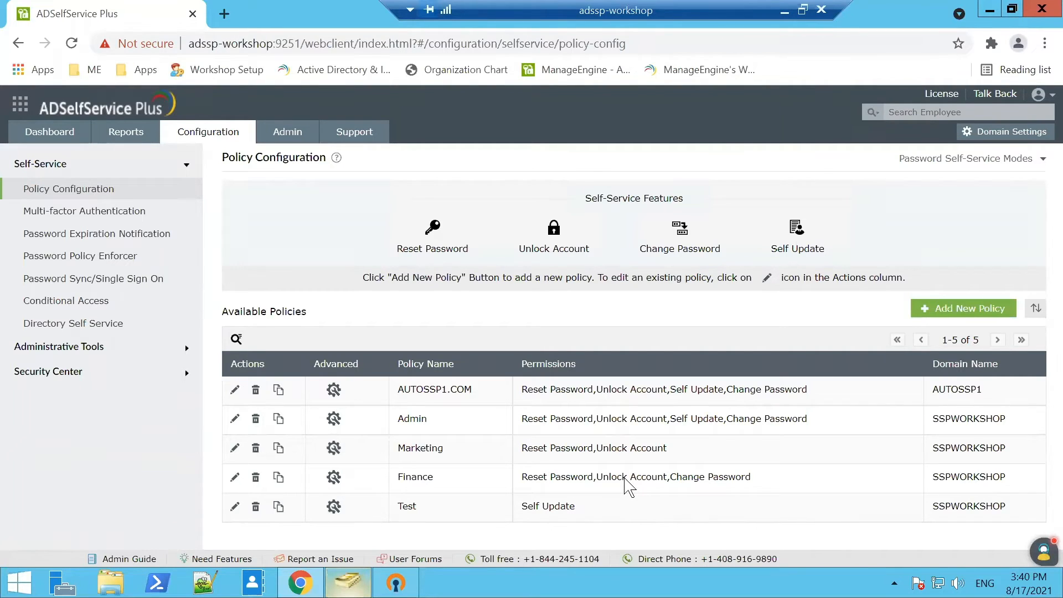
Show the Admin policy's Multi-factor Authentication authenticators, with Security Question & Answer collapsed.
left_click(177, 216)
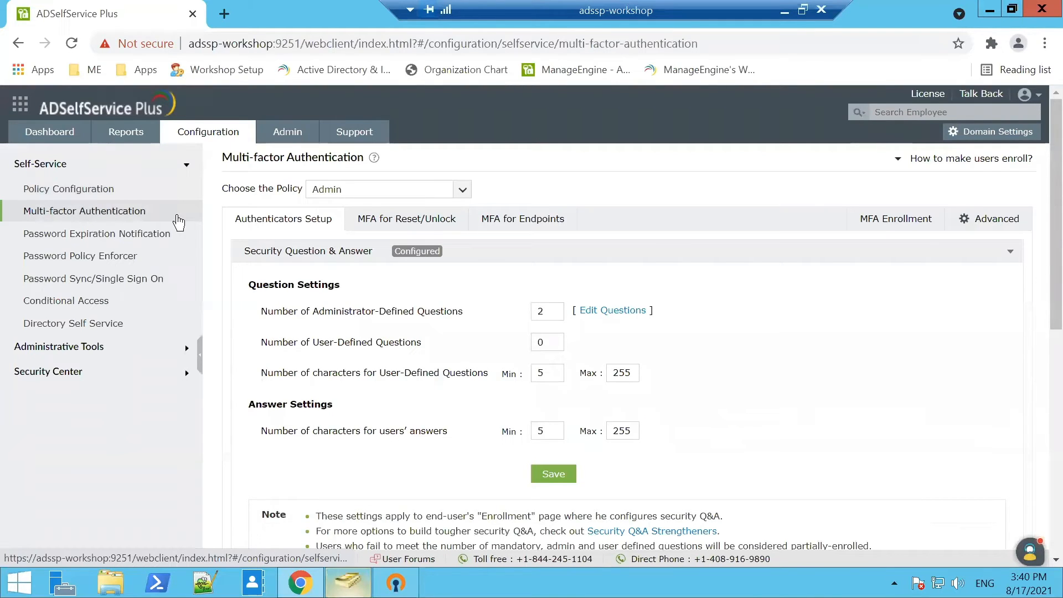
left_click(525, 256)
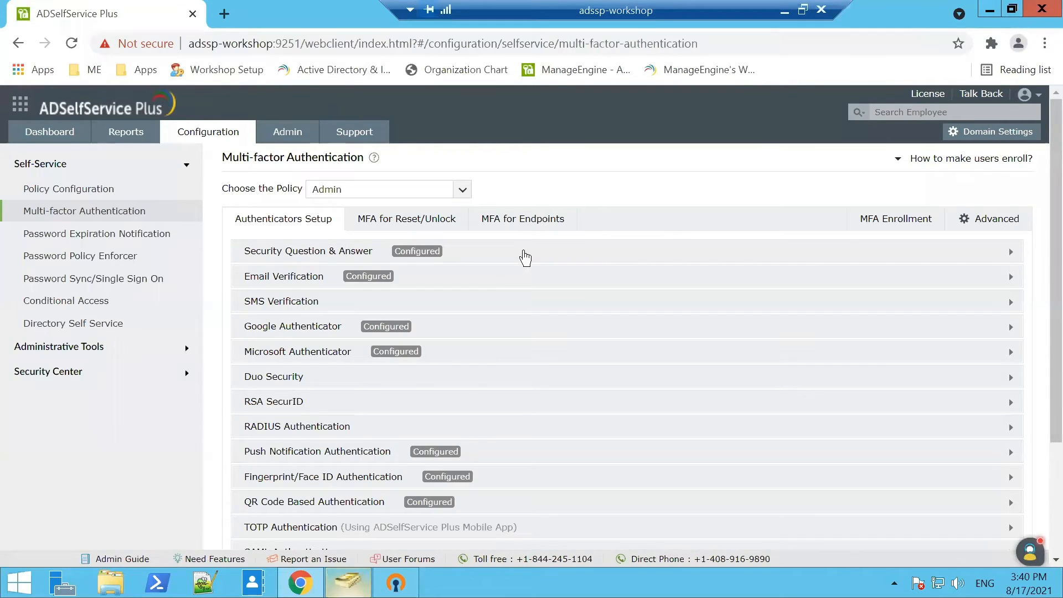
scroll(523, 256, "down", 3)
scroll(485, 366, "up", 3)
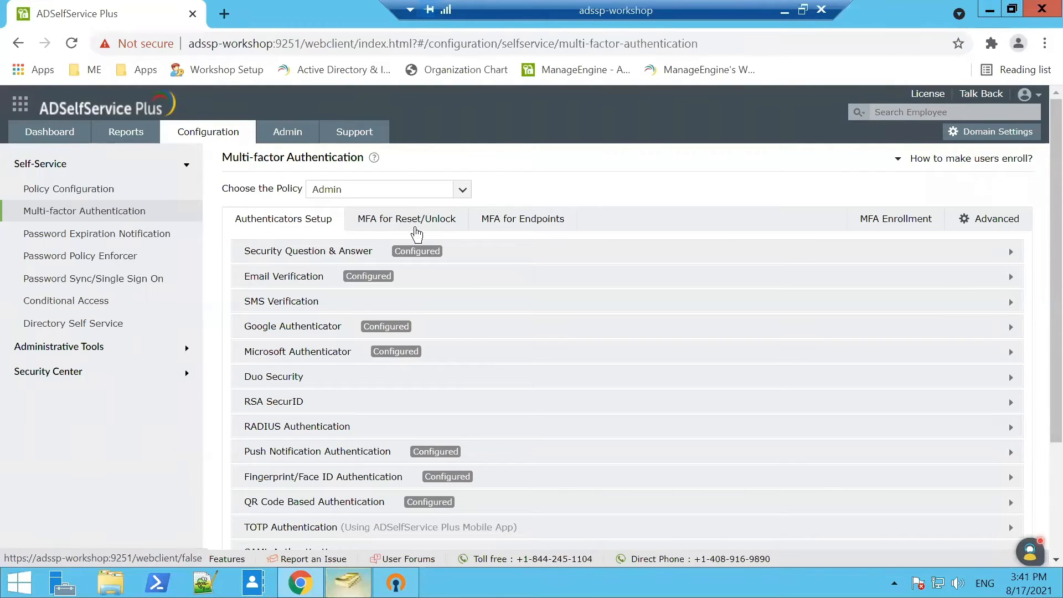
Review the MFA for Reset/Unlock factor count and authenticators, then bring up Windows security options.
left_click(417, 234)
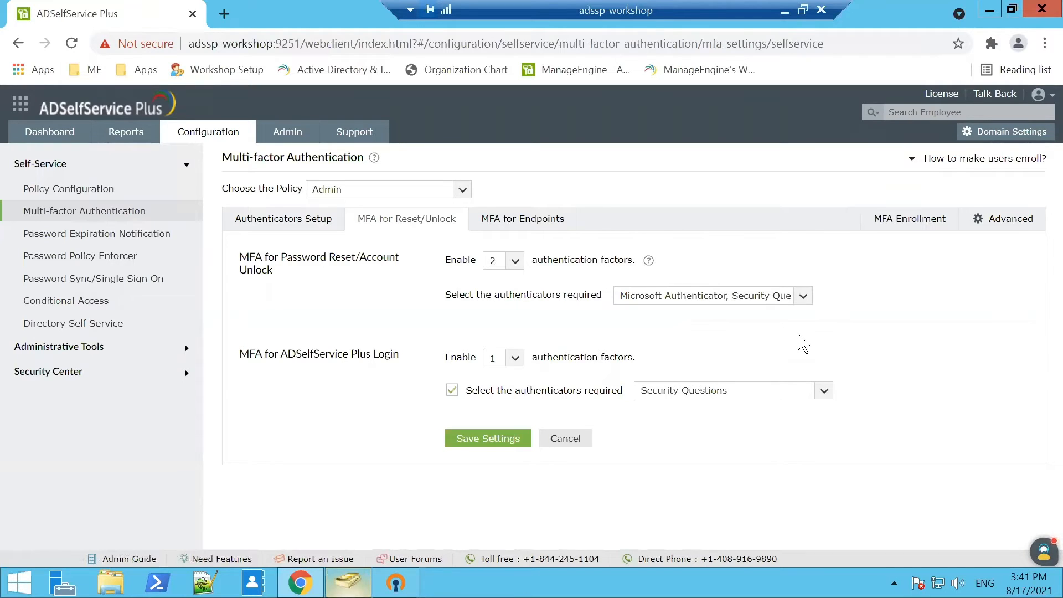
left_click(523, 265)
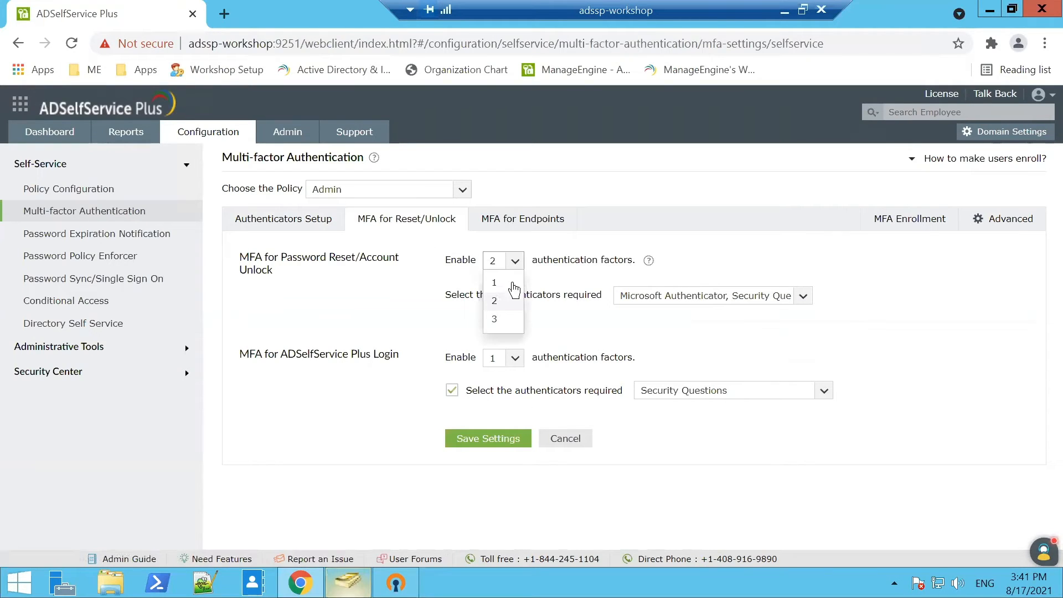
left_click(691, 290)
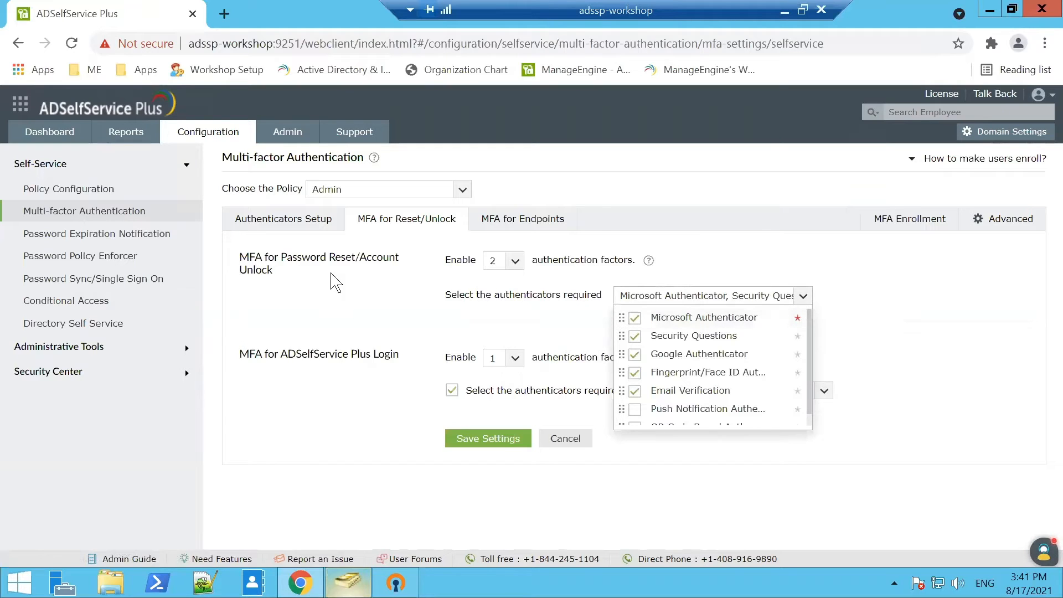
left_click(373, 277)
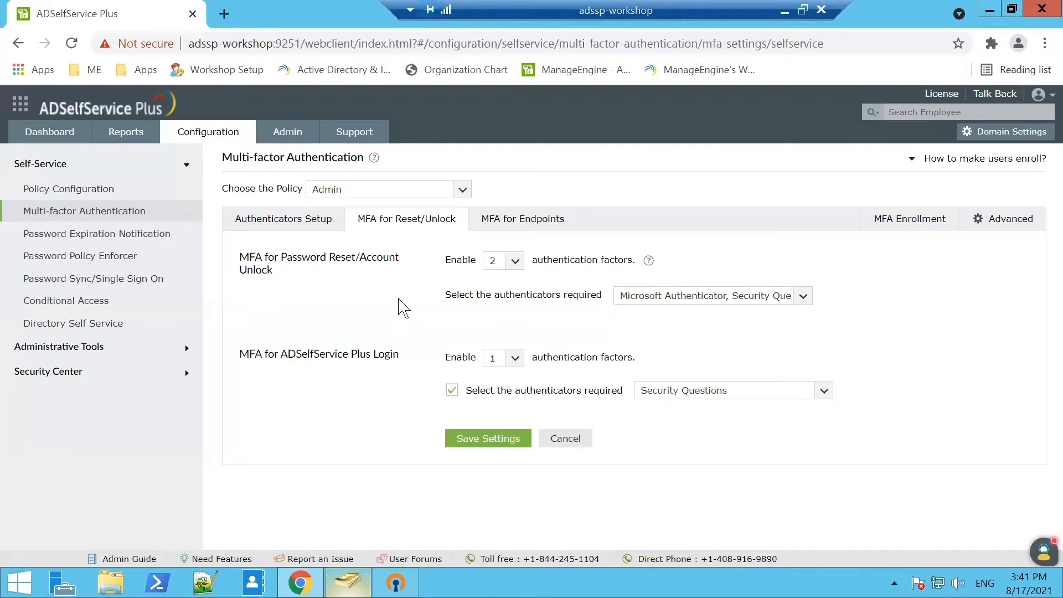
key("ctrl+alt+End")
From Change a password, launch the Reset Password / Unlock Account portal.
left_click(578, 219)
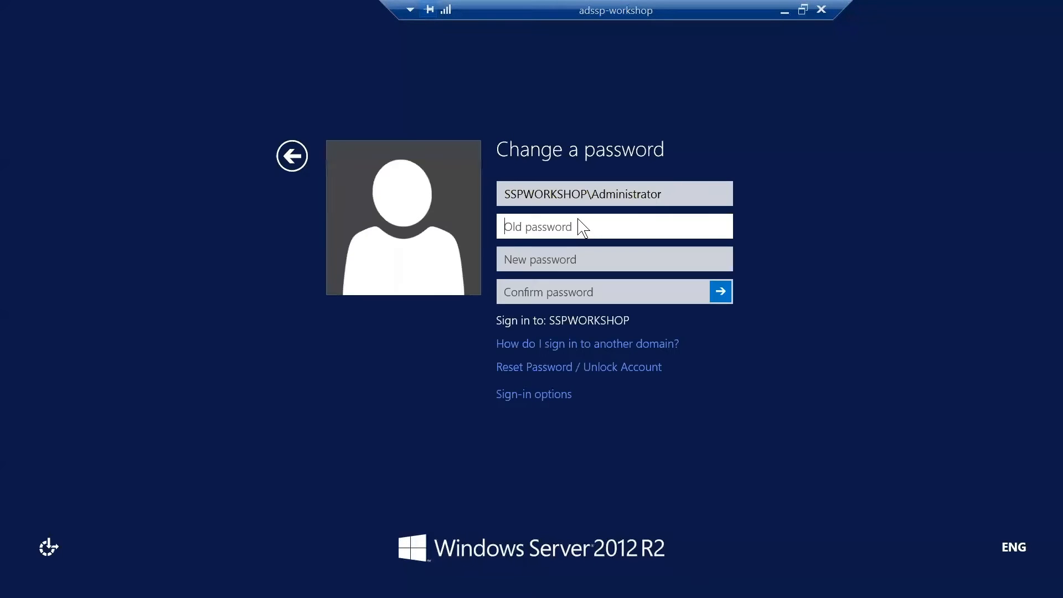
left_click(544, 369)
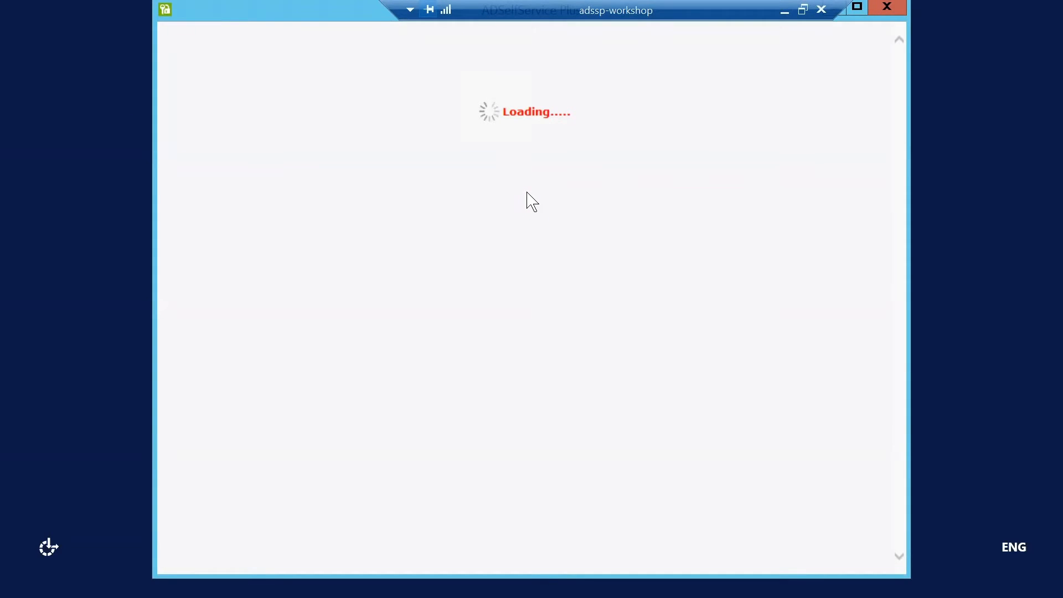
left_click_drag(596, 3, 434, 3)
left_click_drag(547, 2, 616, 3)
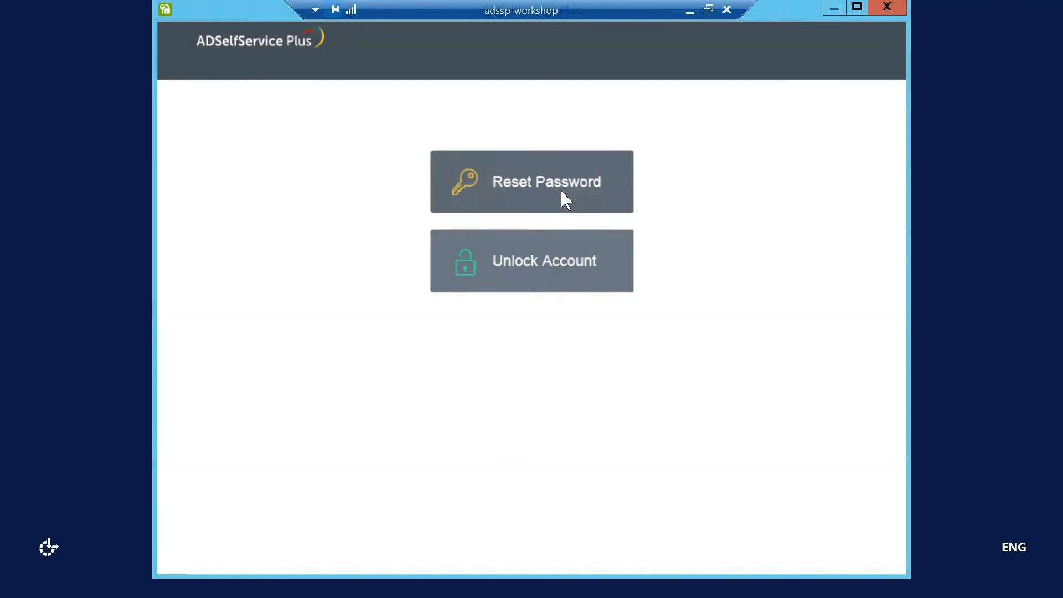
Start Reset Password with the user's username and a corrected CAPTCHA, and continue.
left_click(561, 191)
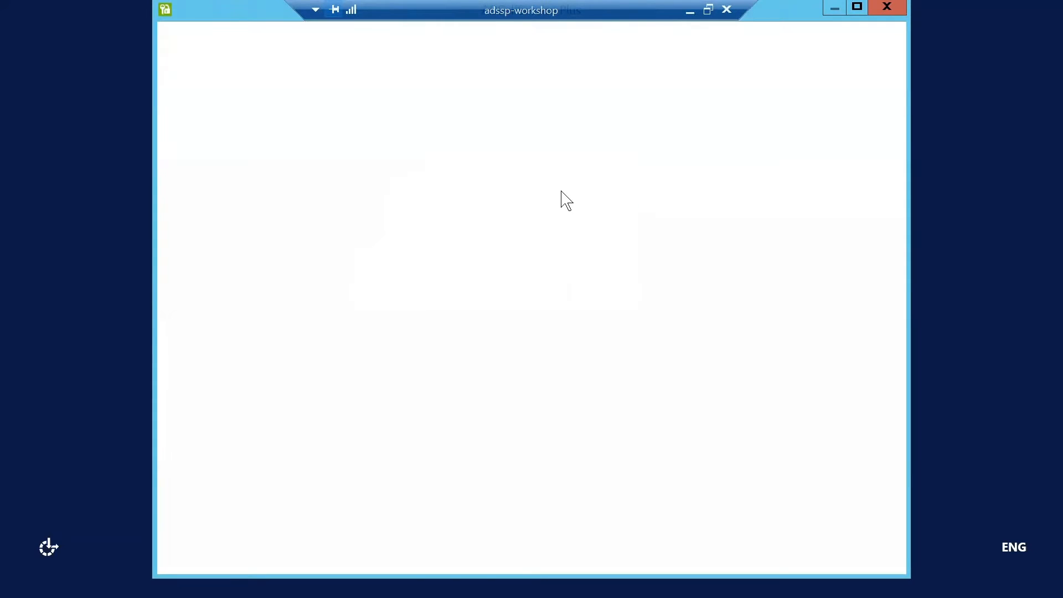
type("Sharada")
key("Tab")
key("Tab")
type("ecdb")
type("05")
key("Left")
key("BackSpace")
type("o")
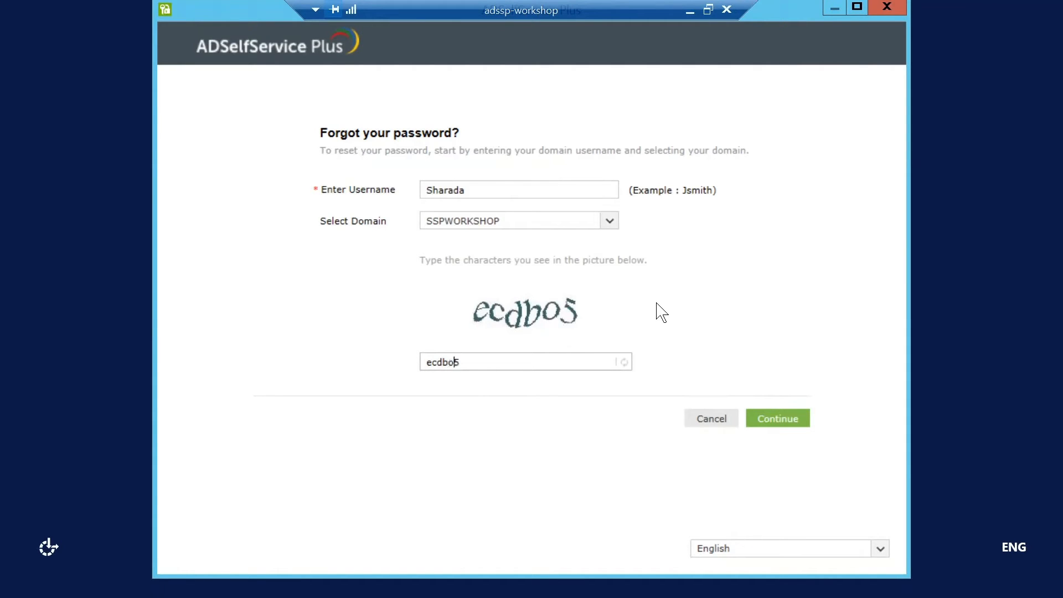
left_click(771, 424)
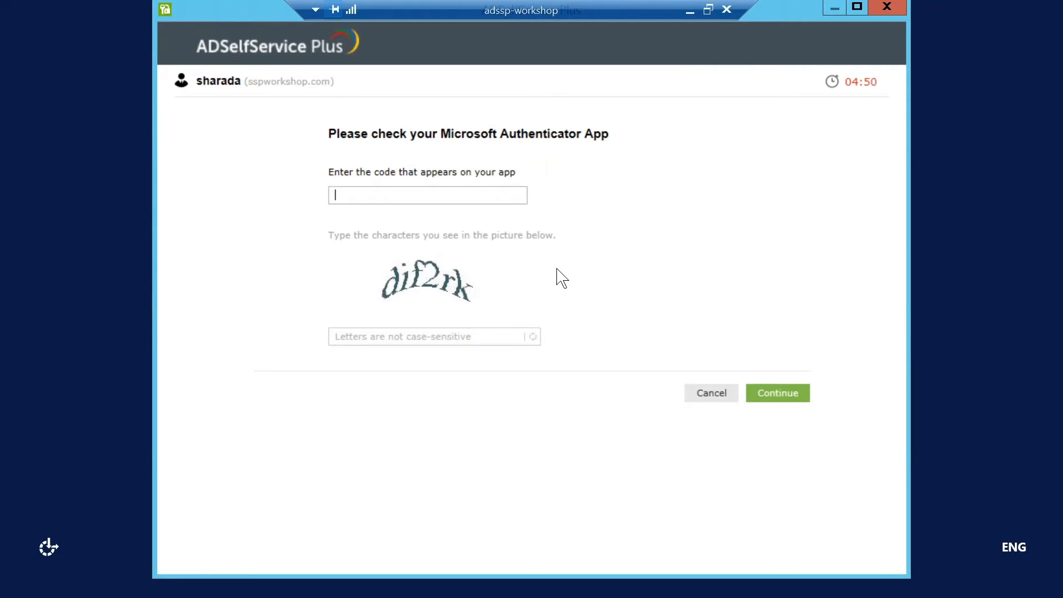
Enter the CAPTCHA and the Microsoft Authenticator app code, then continue.
left_click(451, 342)
type("dif2rk")
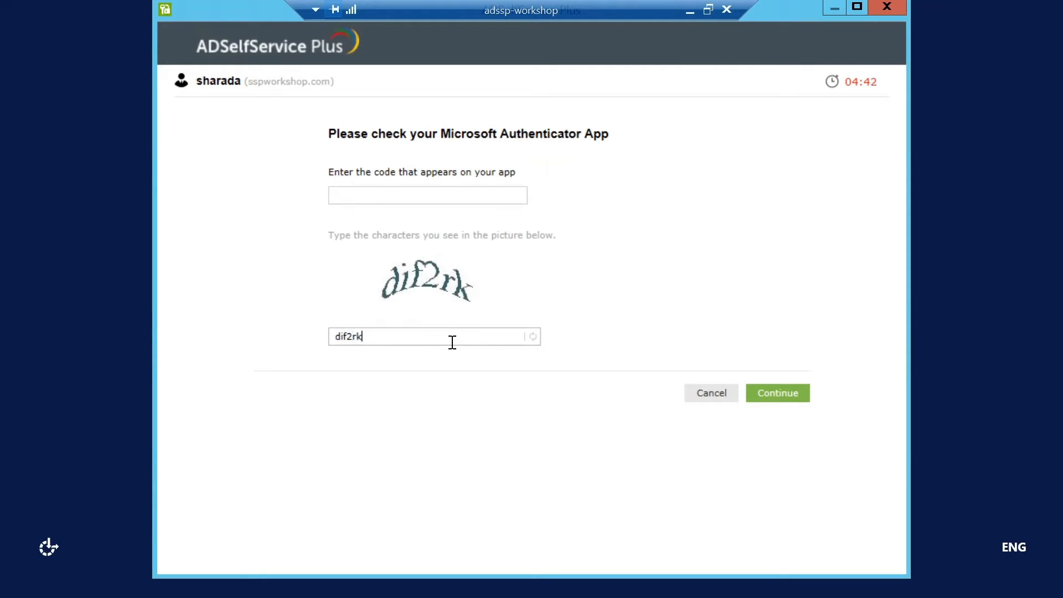
left_click(442, 193)
left_click(754, 394)
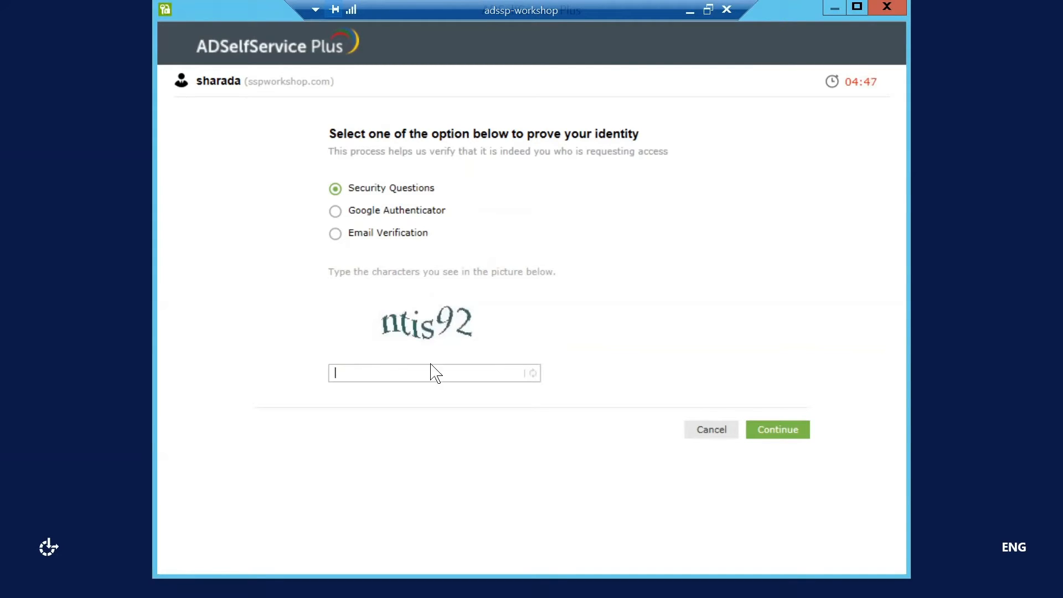
Verify with Security Questions: answer both questions, fill the CAPTCHA and continue.
type("ntis92")
left_click(778, 429)
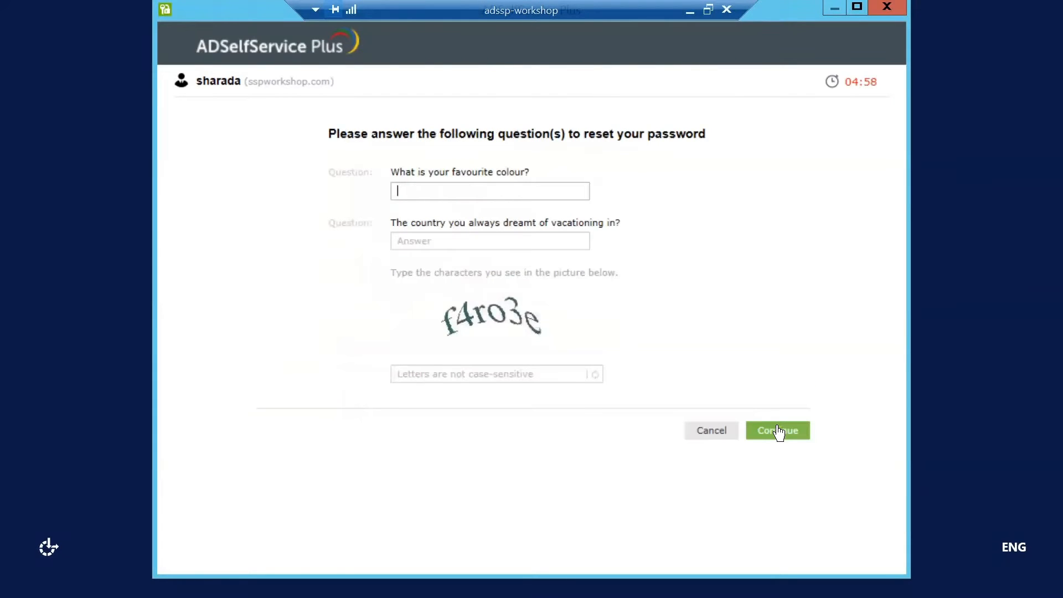
type("•••••")
key("Tab")
type("•••••")
key("Tab")
type("f4ro3e")
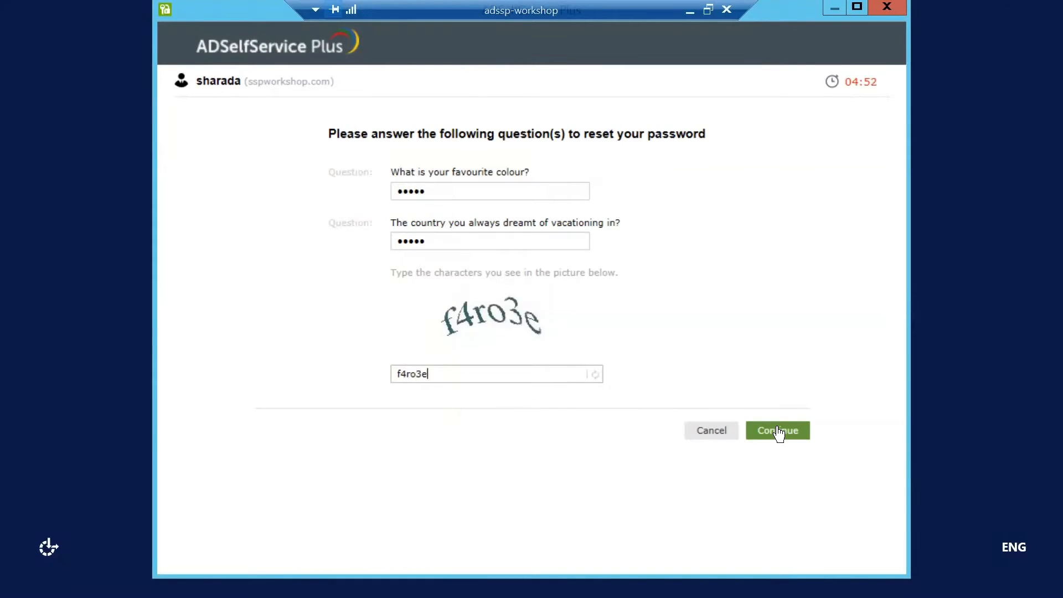
left_click(778, 431)
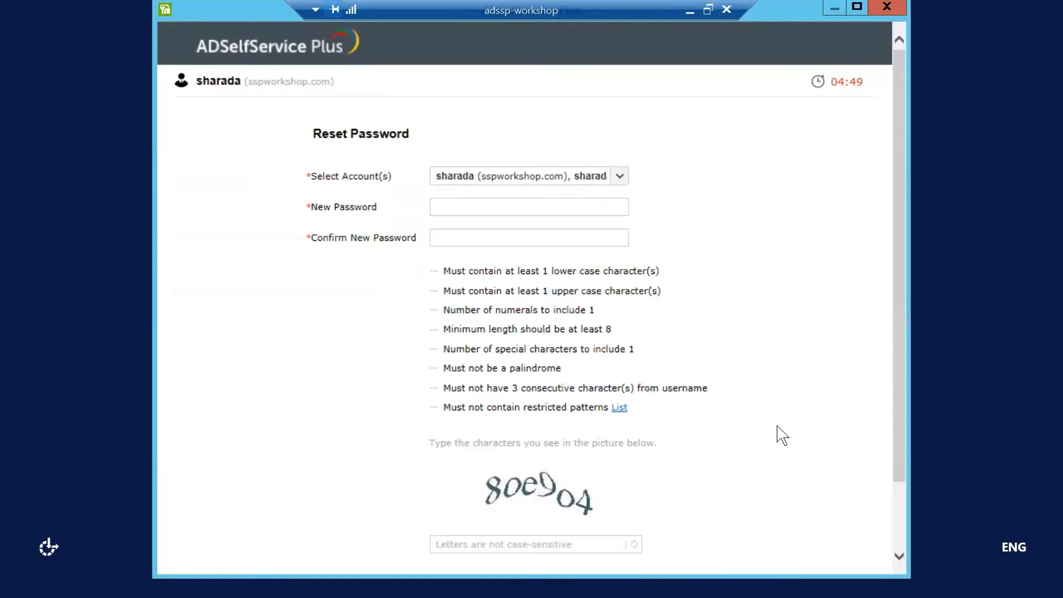
Exclude the onmicrosoft.com account so only the sspworkshop.com account is reset.
left_click(620, 177)
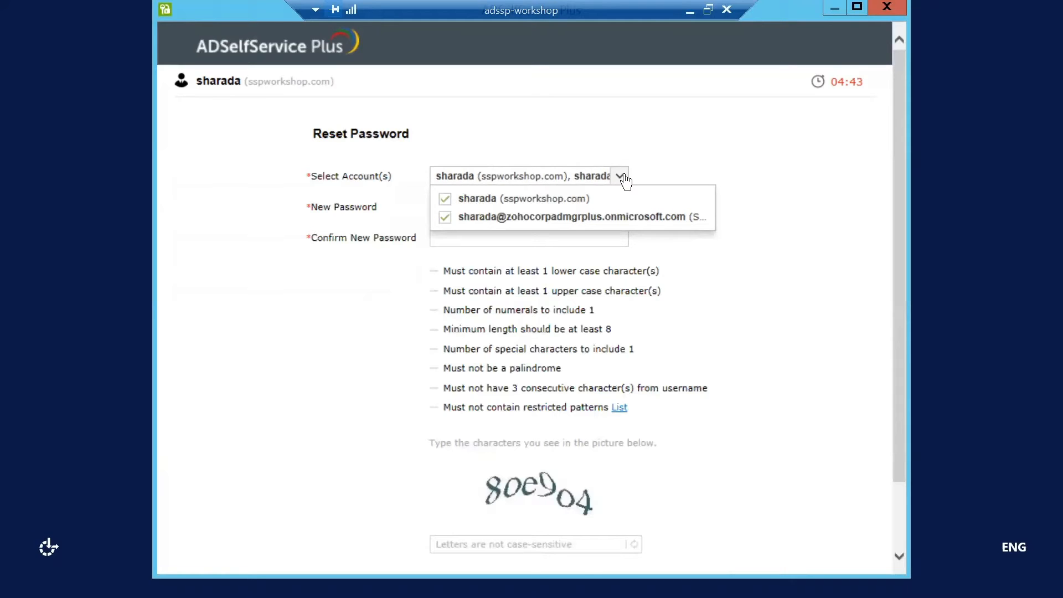
left_click(641, 222)
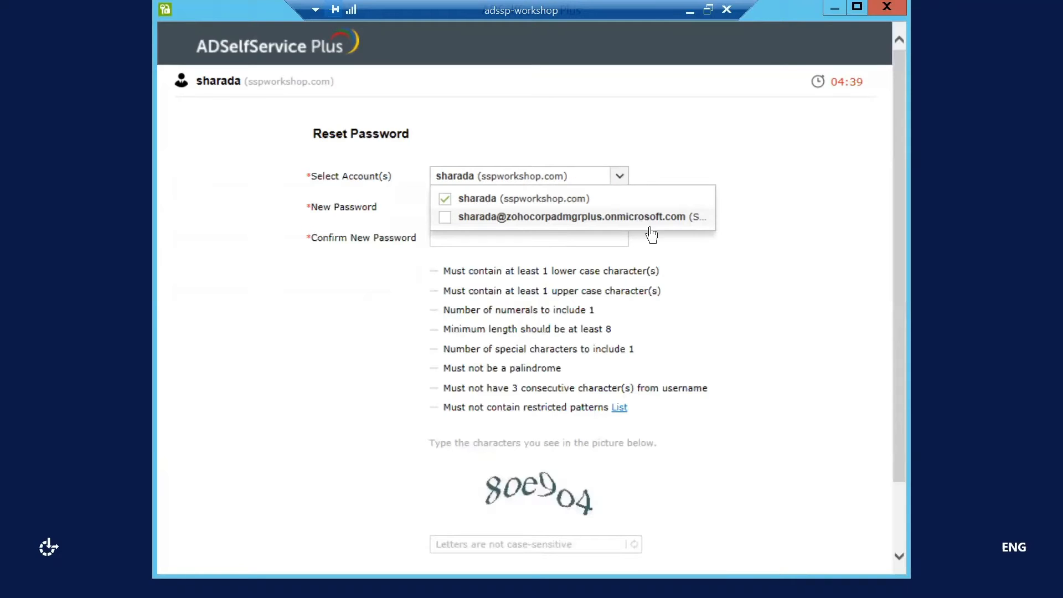
left_click(704, 287)
Enter and confirm the new password, fill the captcha, and reset the password.
left_click(618, 204)
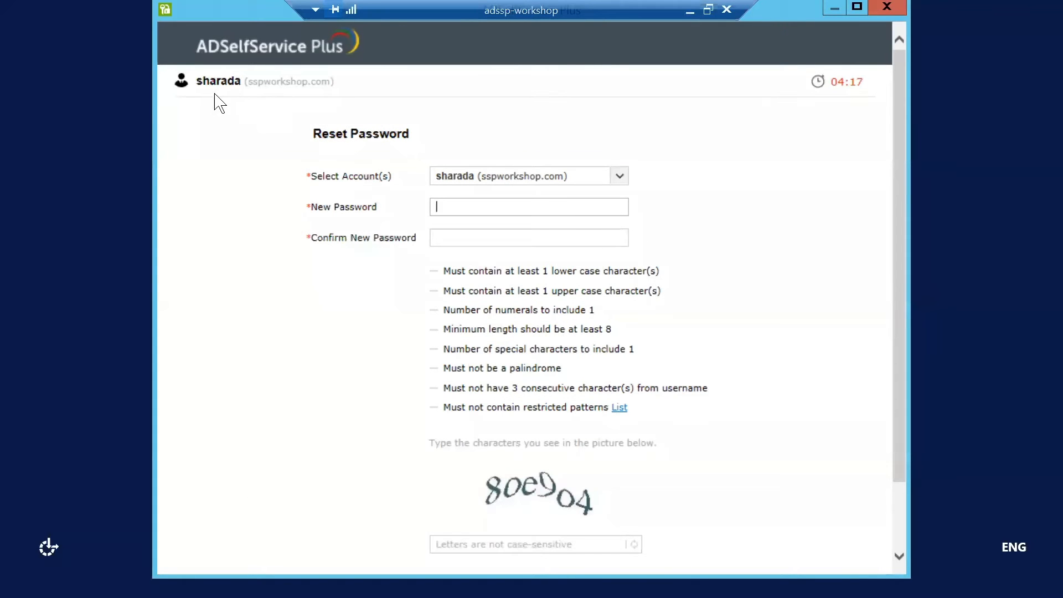
type("••••••••••")
key("Tab")
type("••••••••••")
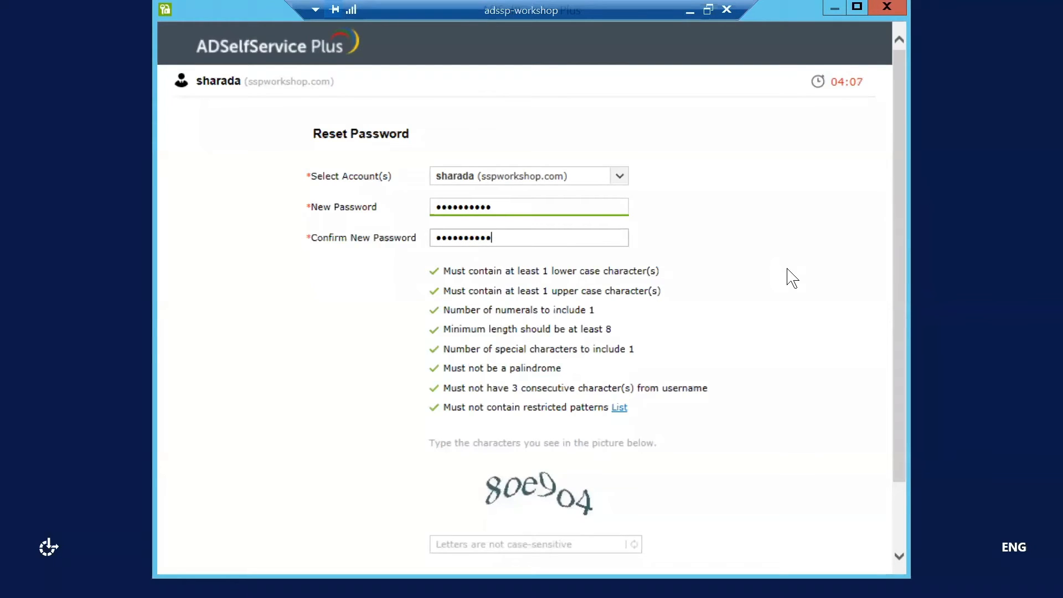
scroll(792, 277, "down", 2)
left_click(577, 457)
type("8")
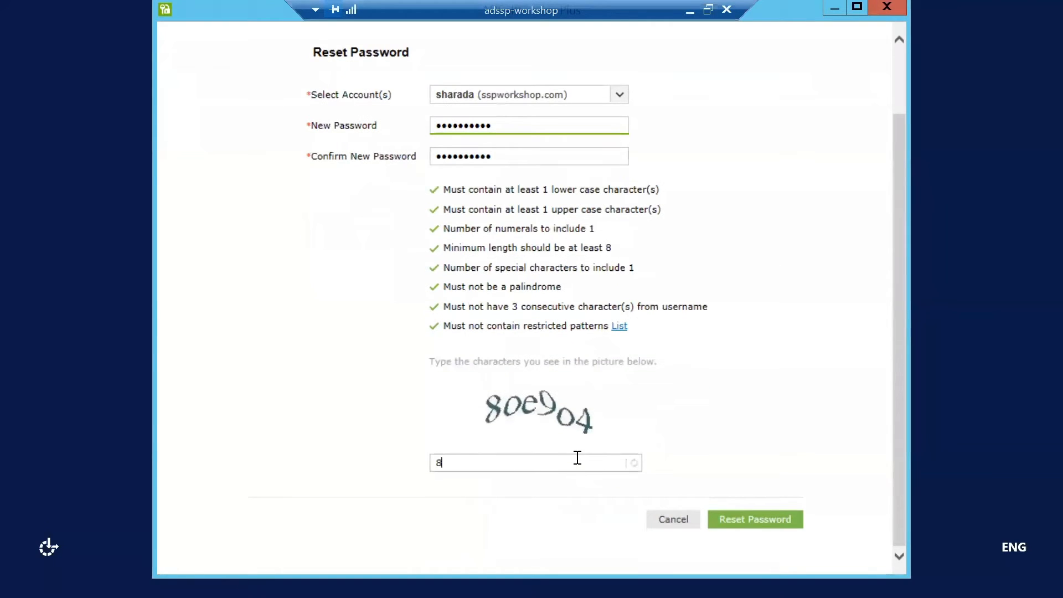
type("oe90")
key("BackSpace")
type("o4")
left_click(741, 518)
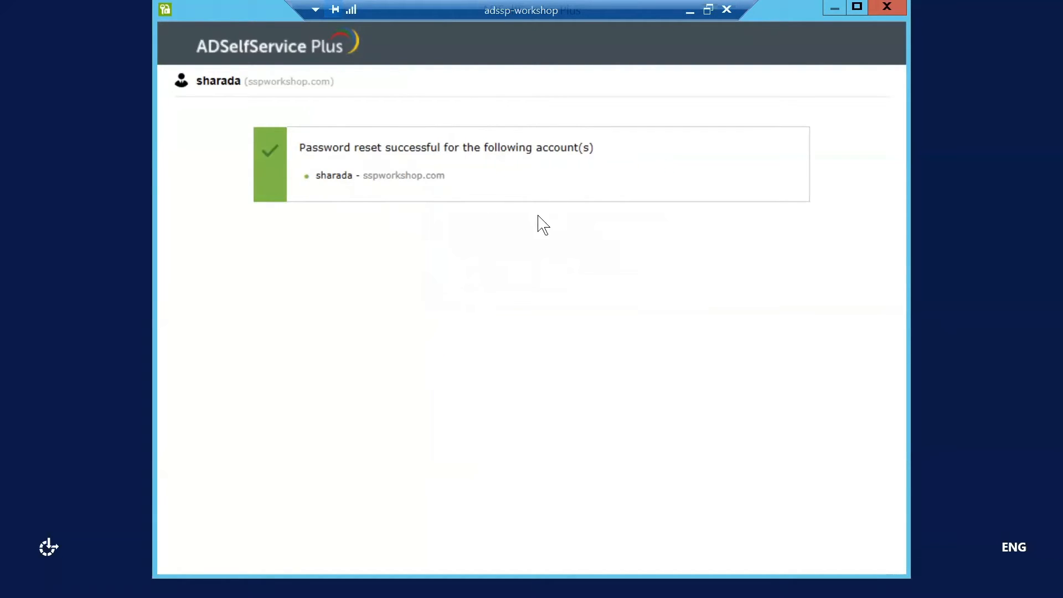
Close the reset window and back out of the Windows security screens to the desktop.
left_click(886, 6)
left_click(291, 156)
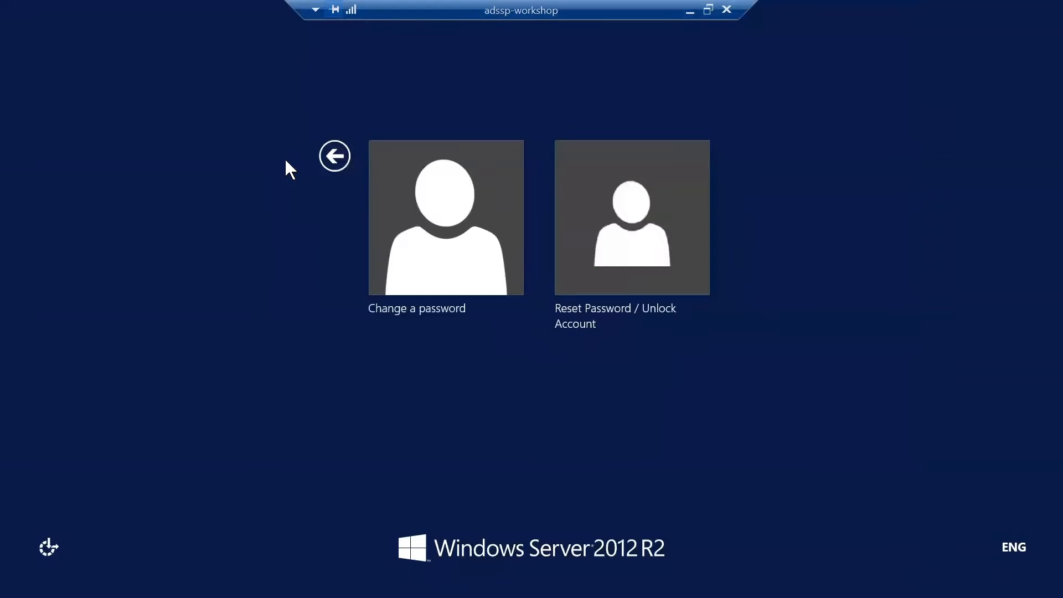
left_click(333, 157)
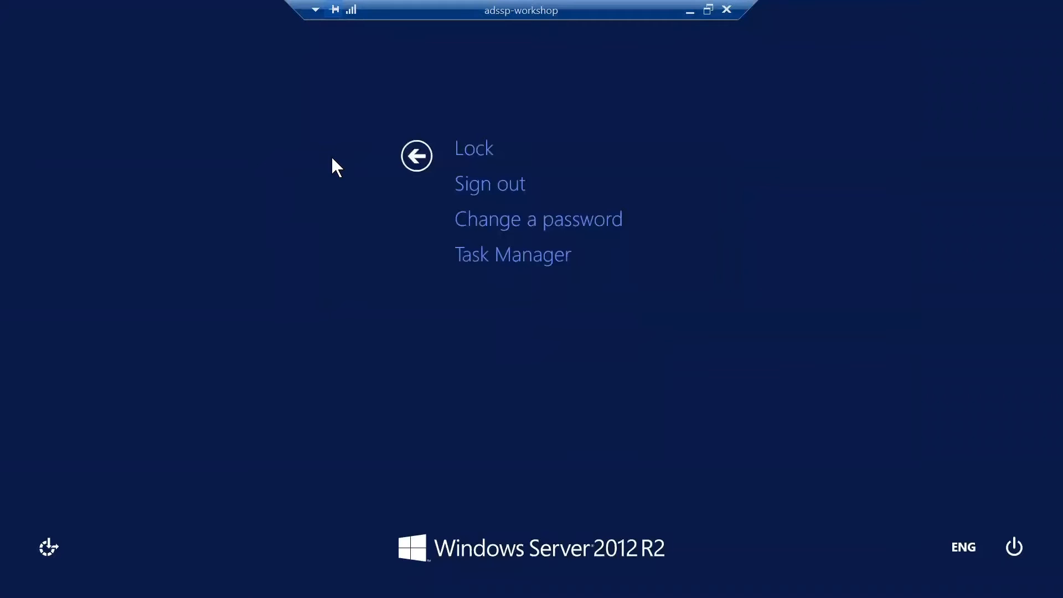
left_click(430, 155)
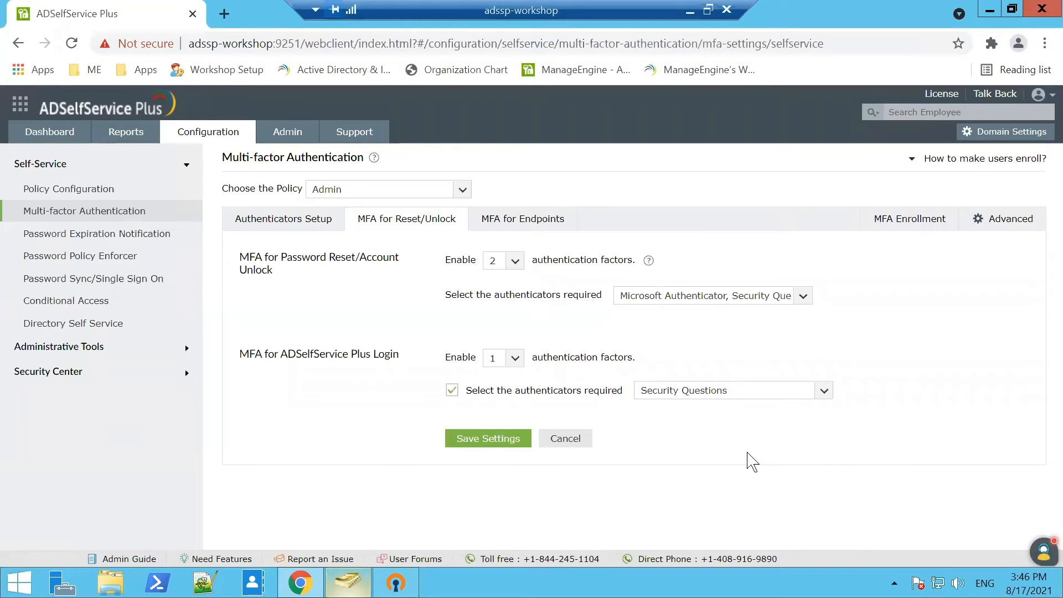
Search the Start screen for 'remote' and launch Remote Desktop Connection.
key("super")
type("reote")
key("BackSpace")
key("BackSpace")
key("BackSpace")
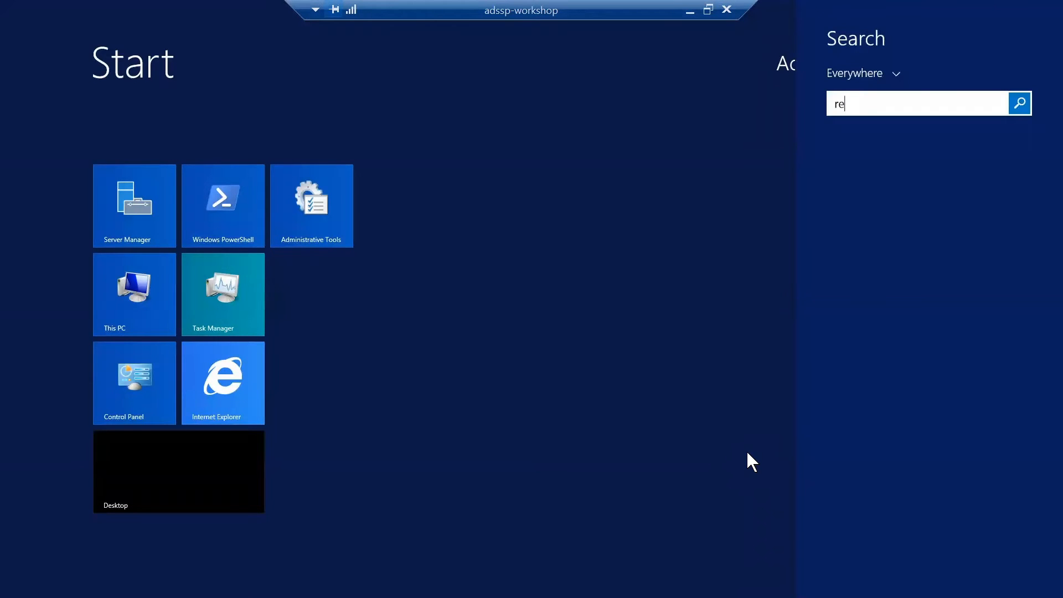
type("mote Desktop Connection")
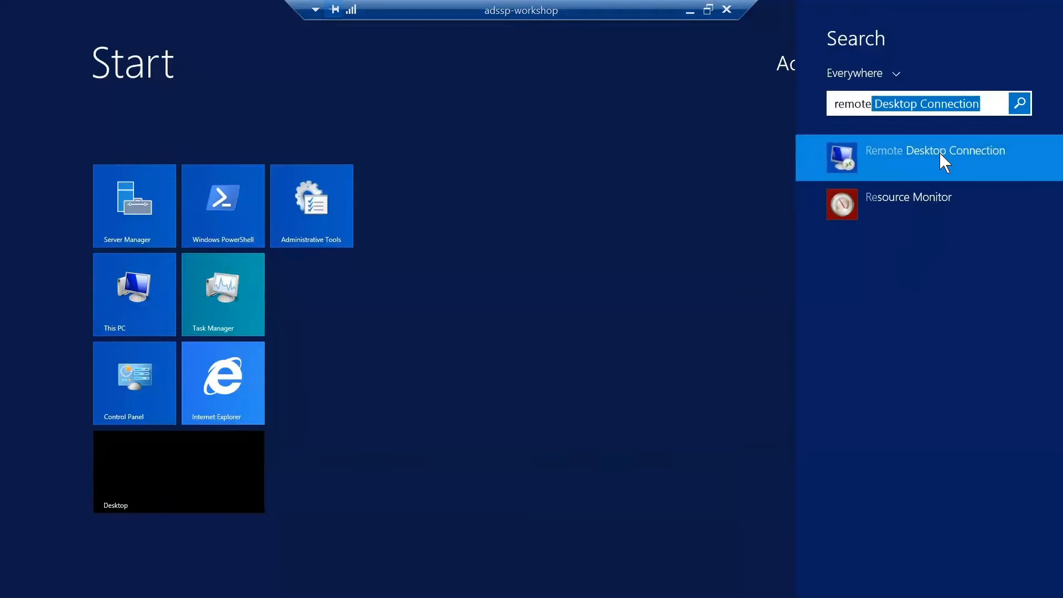
left_click(938, 151)
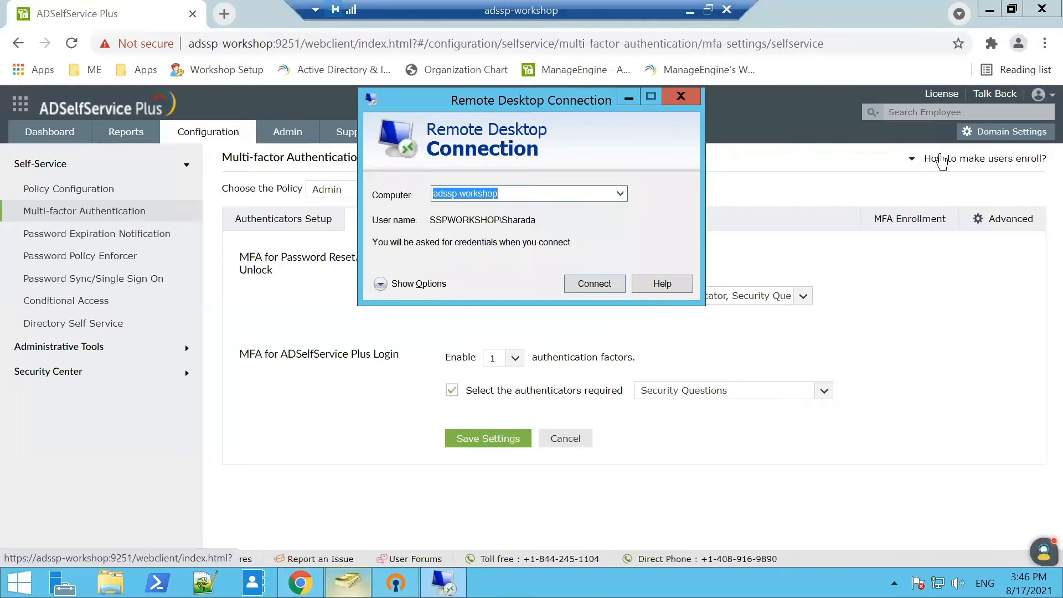
Connect to adssp-workshop and enter the account password in the credentials dialog.
left_click(593, 282)
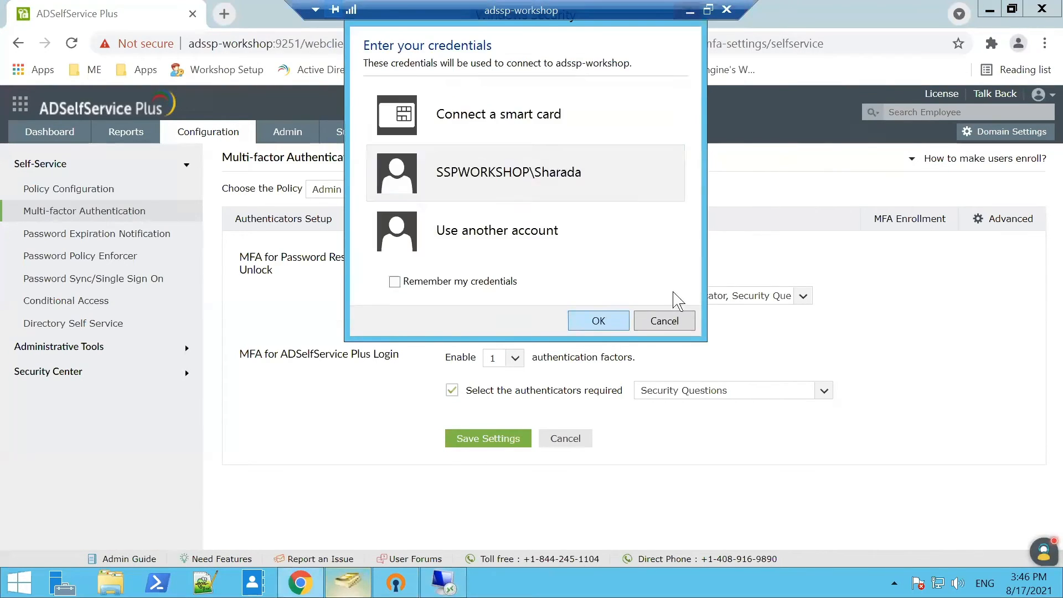
left_click(552, 190)
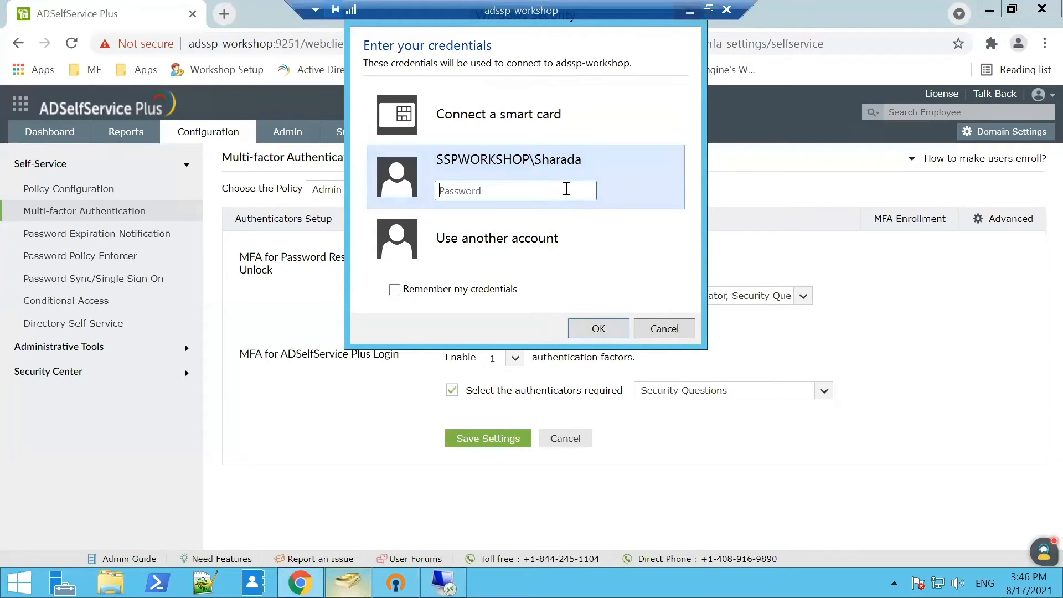
type("••••••••••")
Connect to adssp-workshop, choose Microsoft Authenticator for verification, and submit the CAPTCHA.
left_click(598, 329)
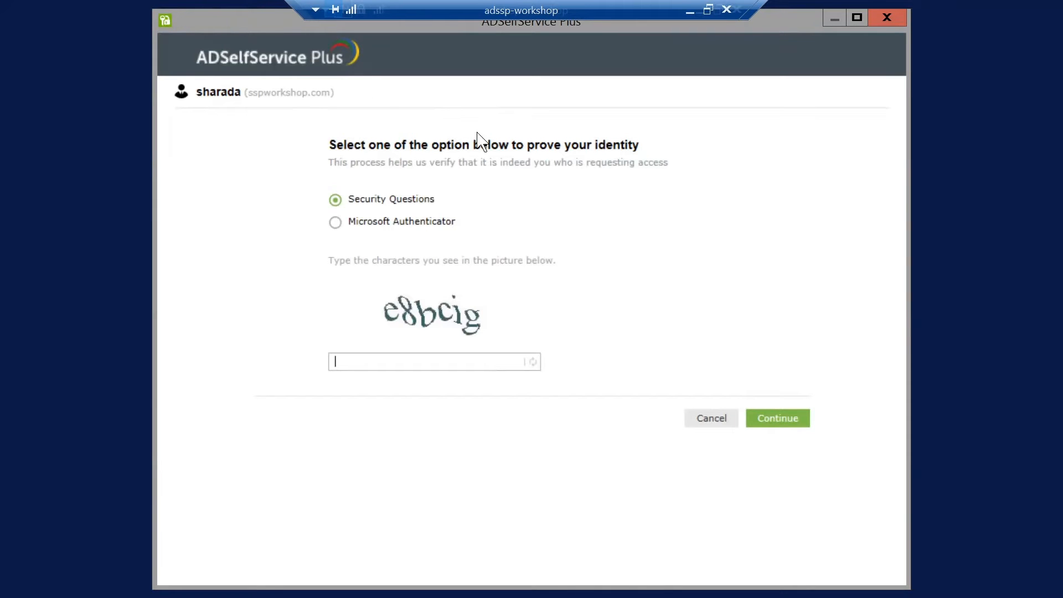
left_click(378, 224)
left_click(380, 361)
type("e8bcig")
left_click(764, 421)
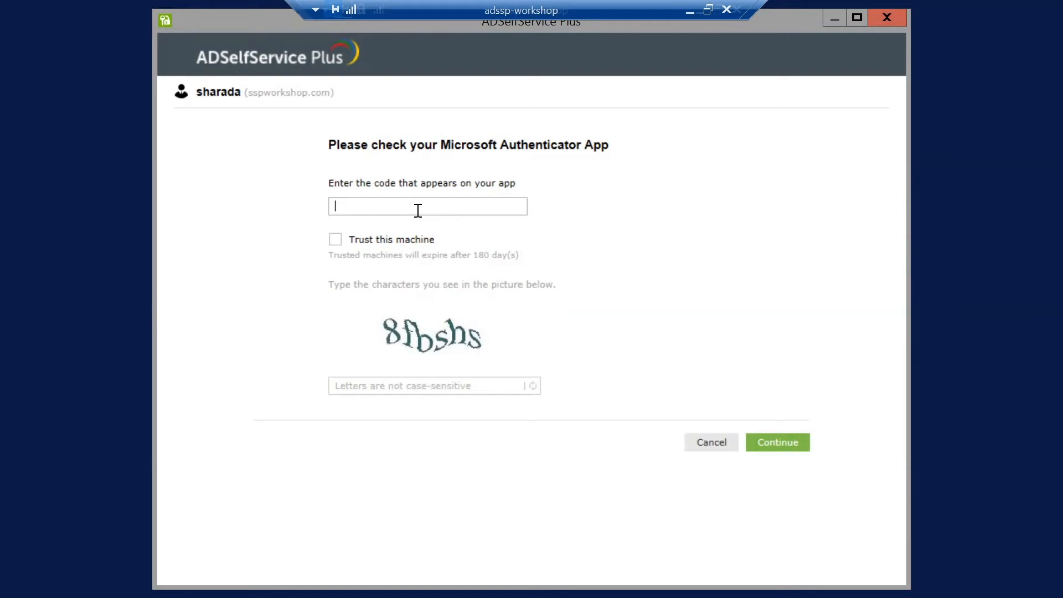
Cancel the authenticator step, dismiss the Restrictions Alert, and minimize the Remote Desktop Connection dialog.
left_click(721, 442)
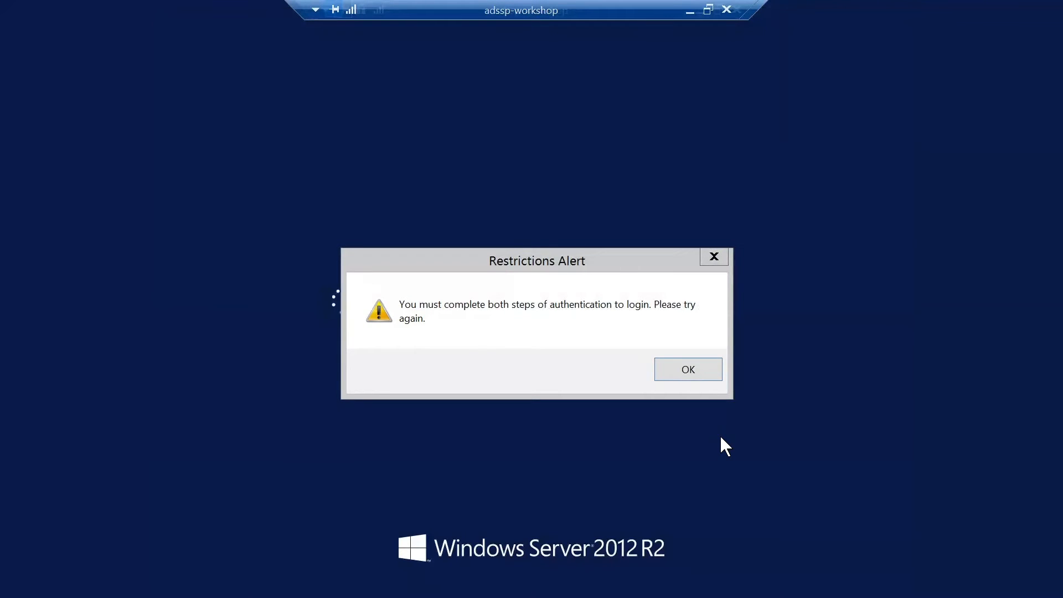
left_click(707, 372)
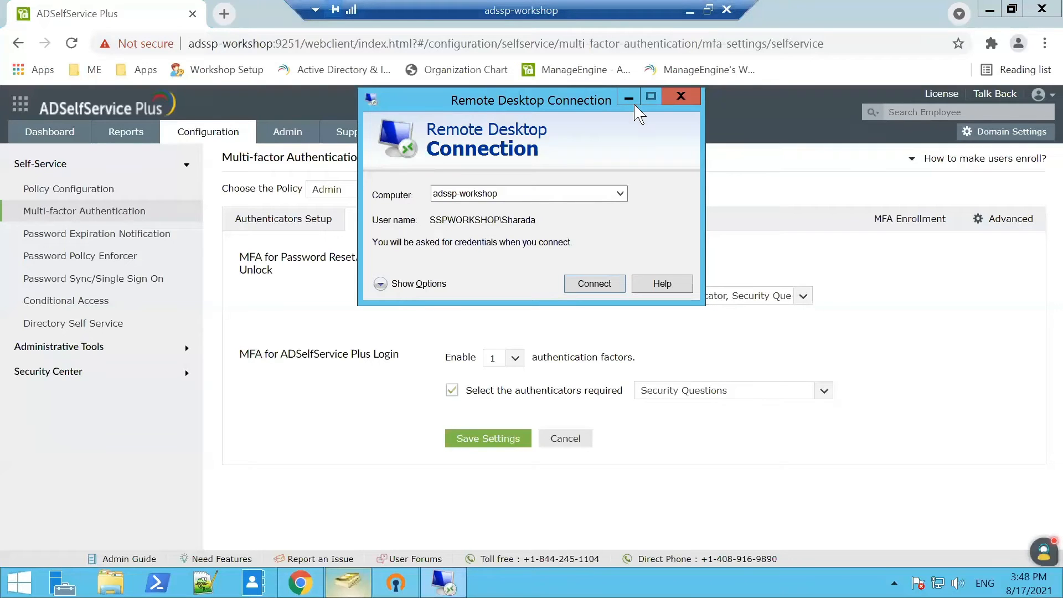
left_click(629, 98)
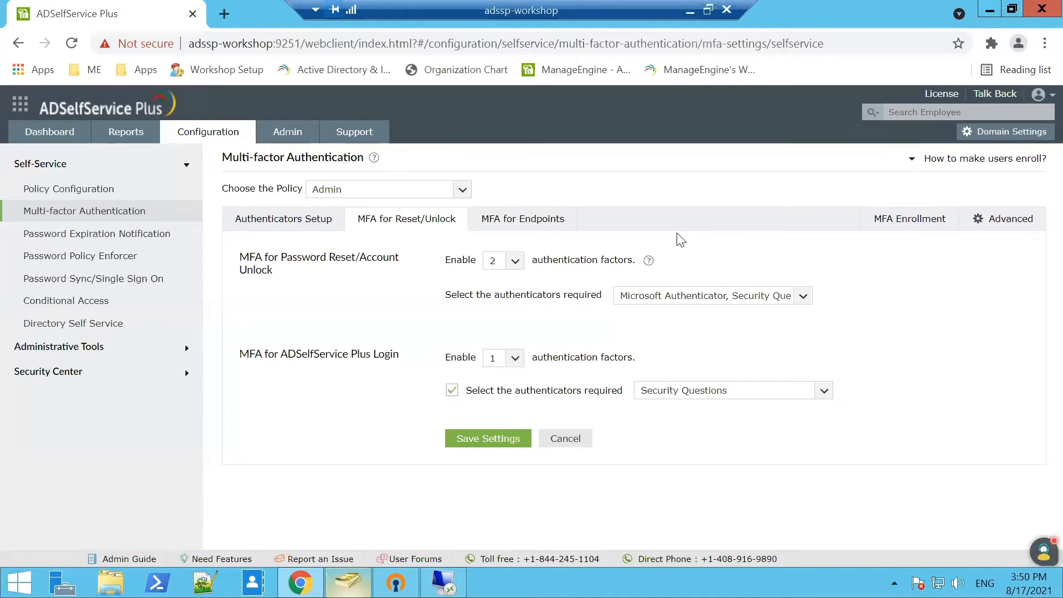
Browse the Administrative Tools Quick Enrollment and GINA/Mac/Linux logon agent settings.
left_click(181, 347)
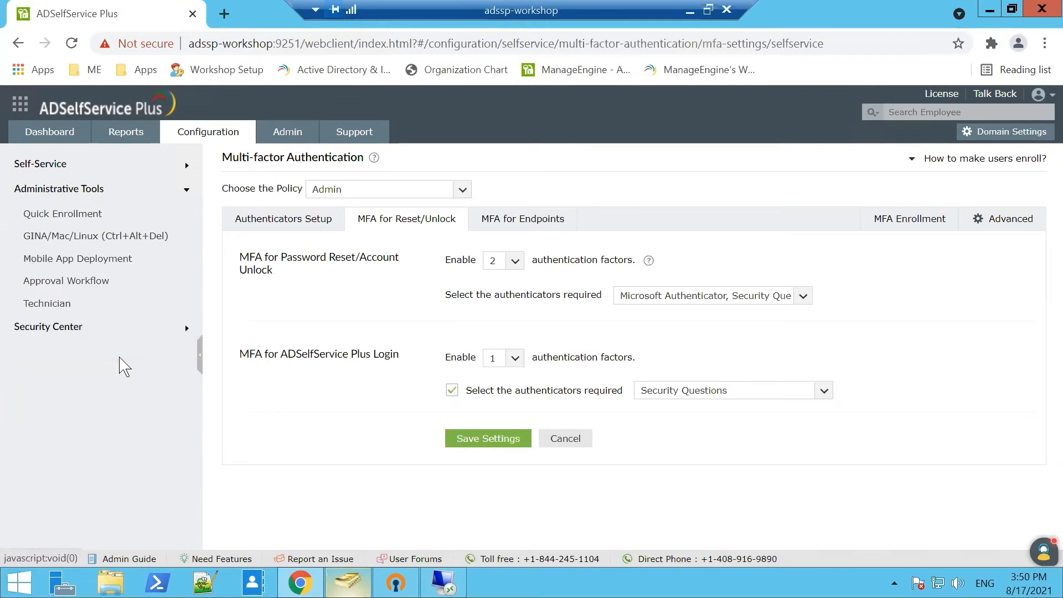
left_click(107, 221)
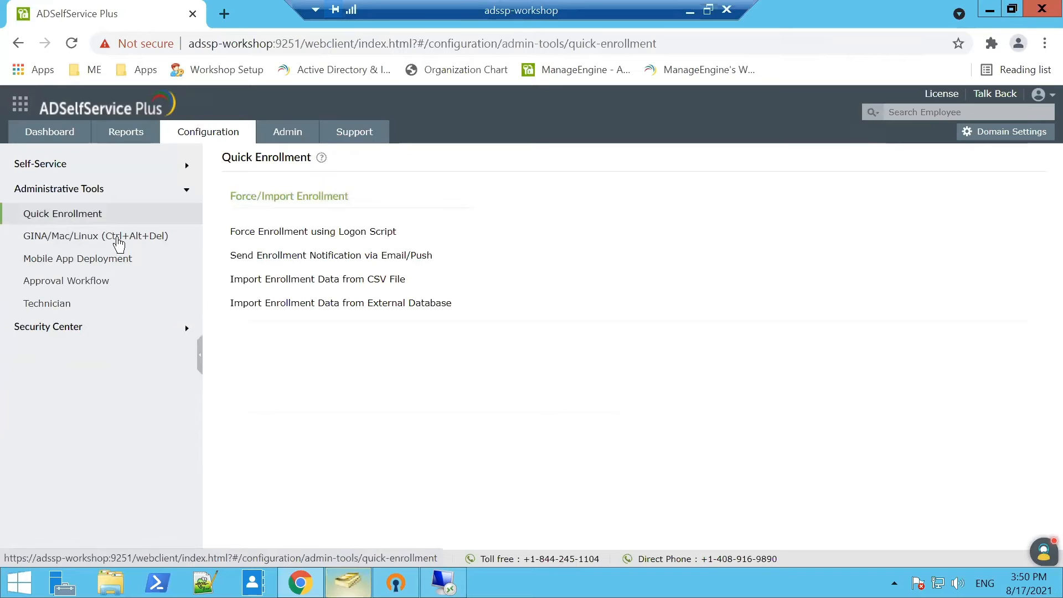
left_click(118, 242)
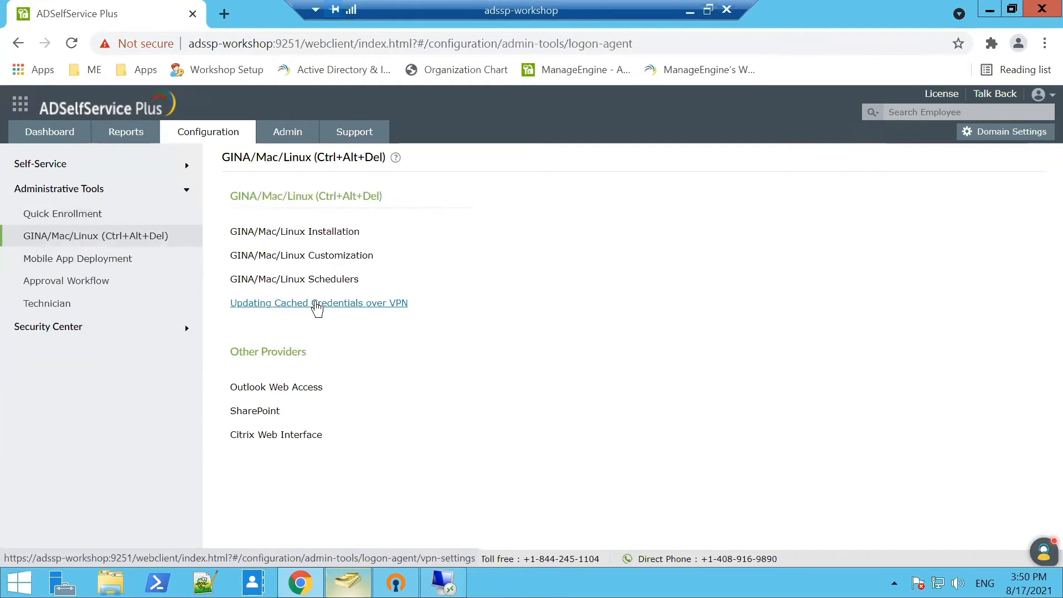
Enable VPN settings for cached credential updates, view its flow chart, then open Self-Service Policy Configuration.
left_click(330, 302)
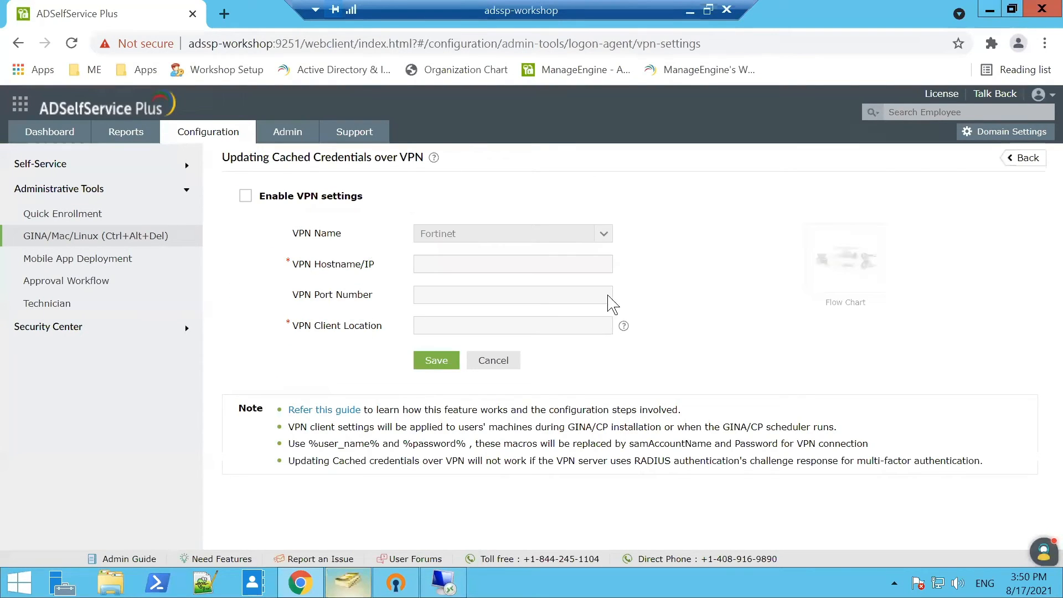
left_click(279, 203)
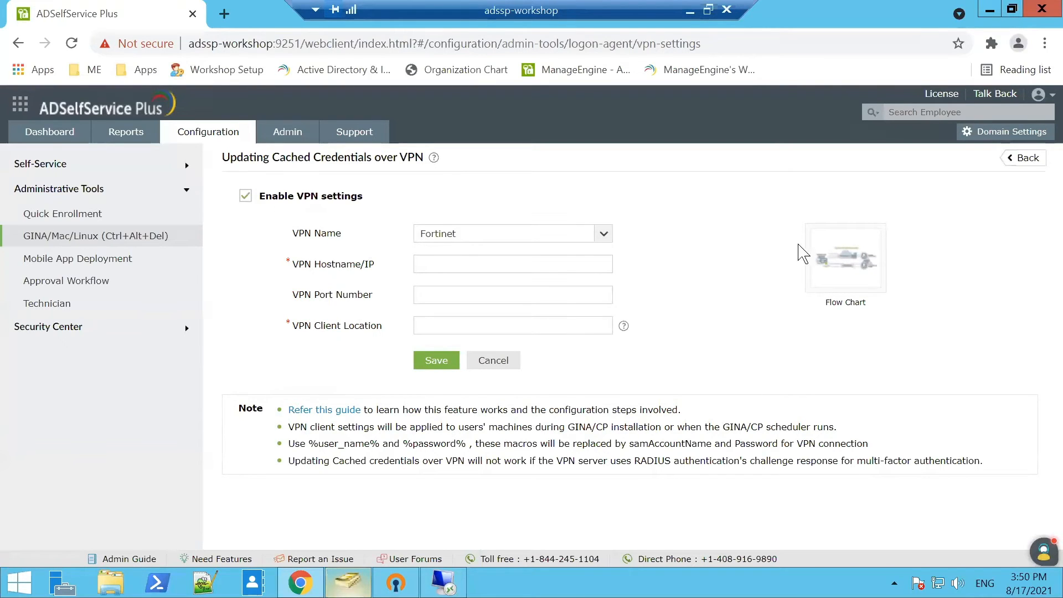
left_click(877, 274)
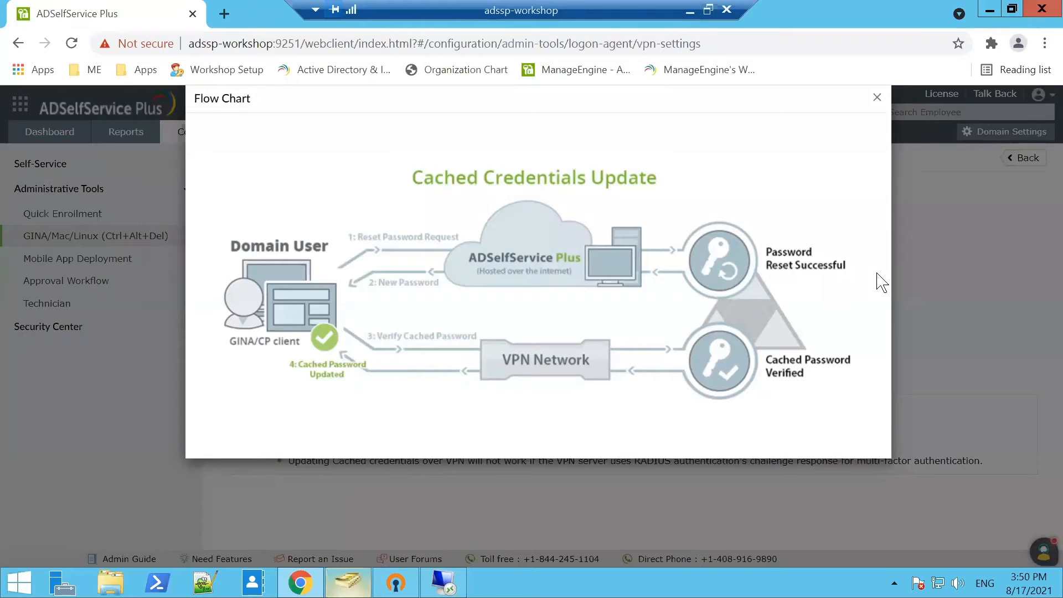
left_click(877, 98)
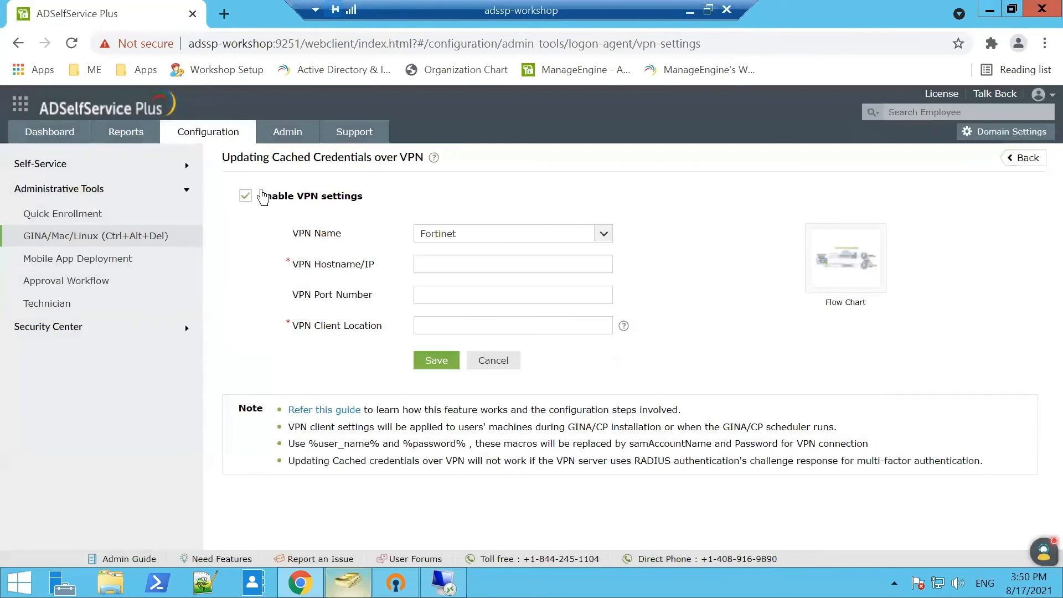
left_click(122, 170)
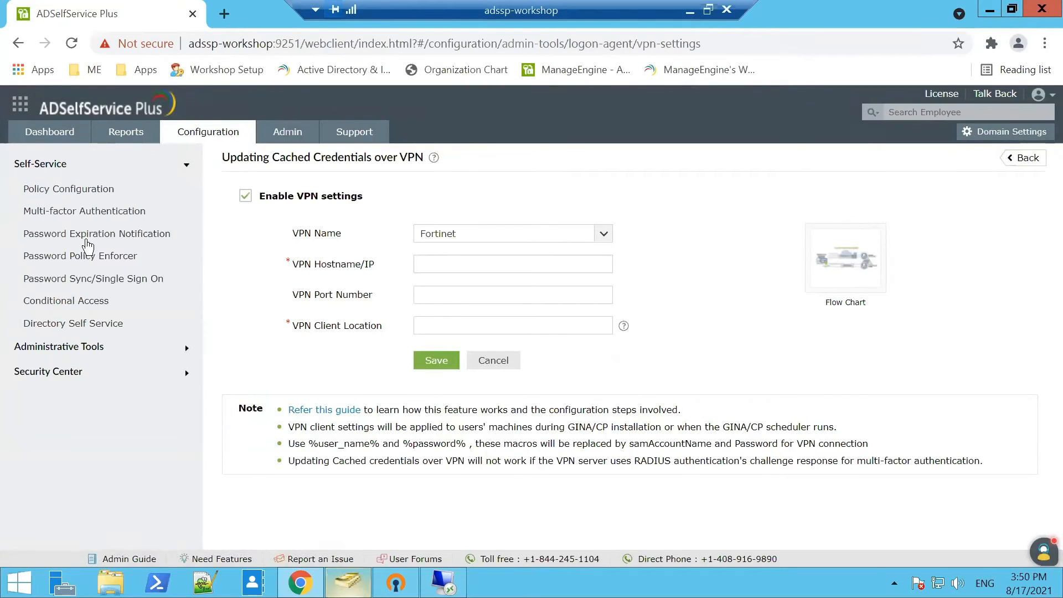
left_click(84, 191)
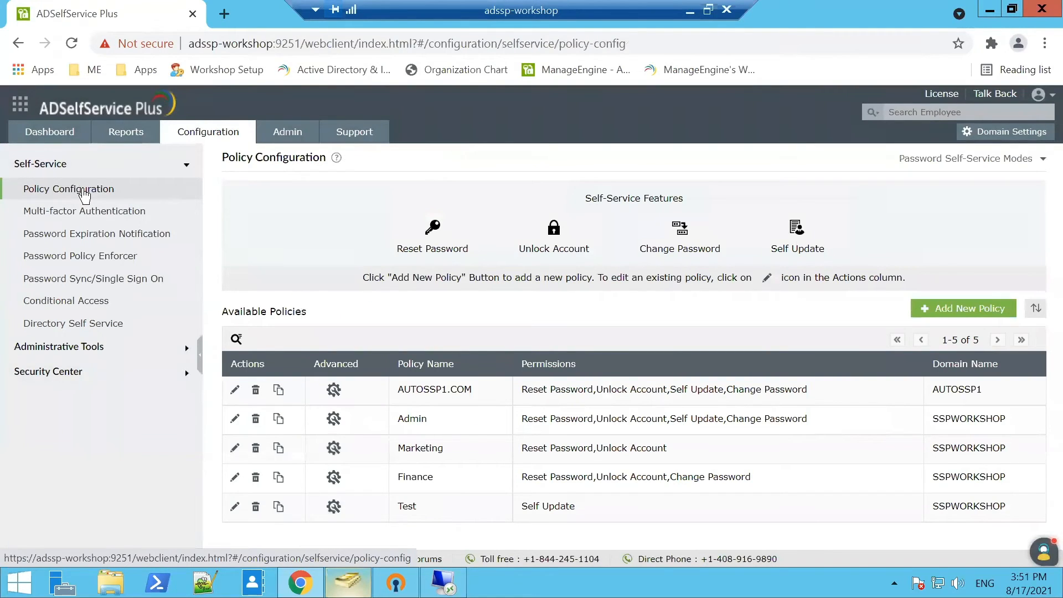
Close the extra Remote Desktop window and minimize the remote session to reveal the MFA slide.
left_click(449, 581)
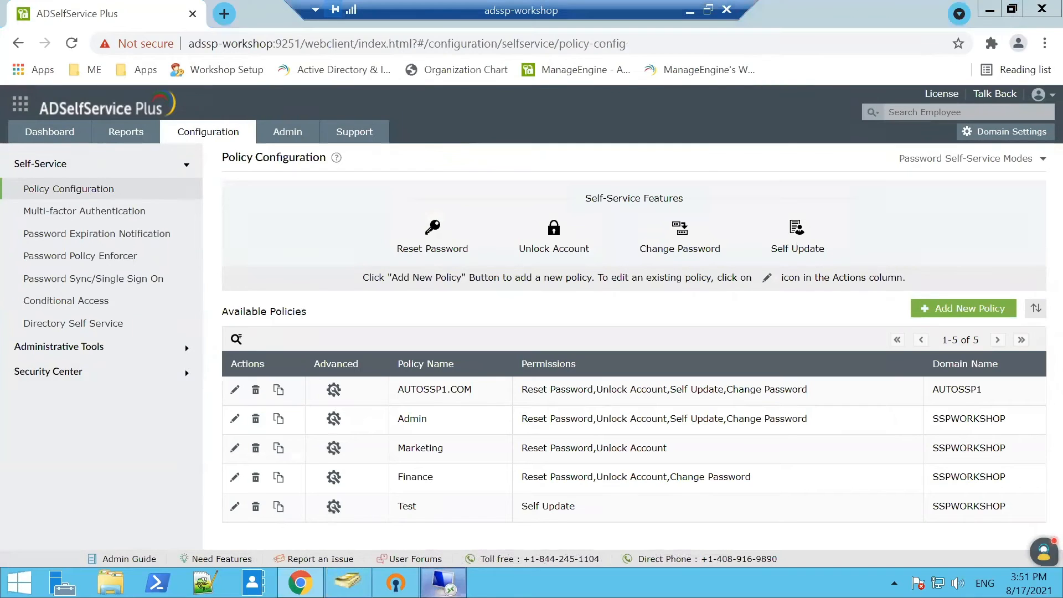
left_click(686, 93)
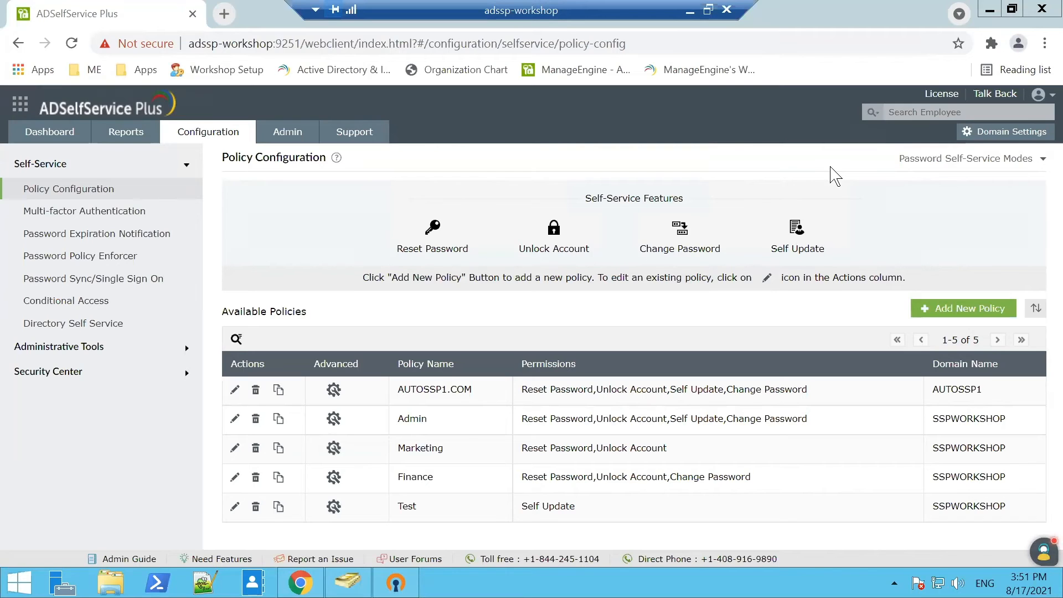
left_click(691, 15)
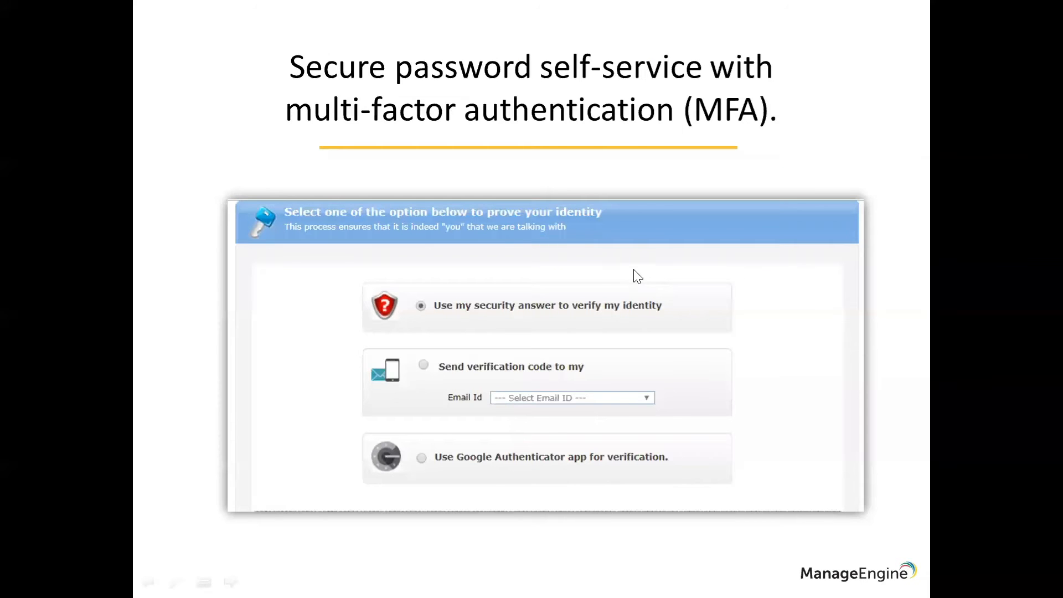
Advance to the 'Password expiration reminders' slide, then switch back to the remote session.
left_click(637, 277)
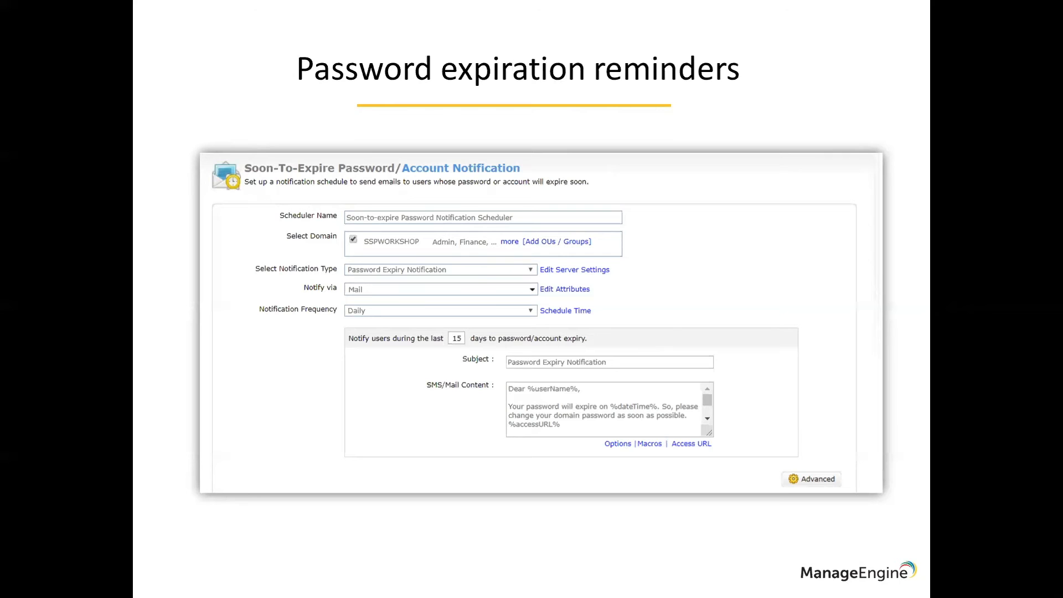
key("alt+Tab")
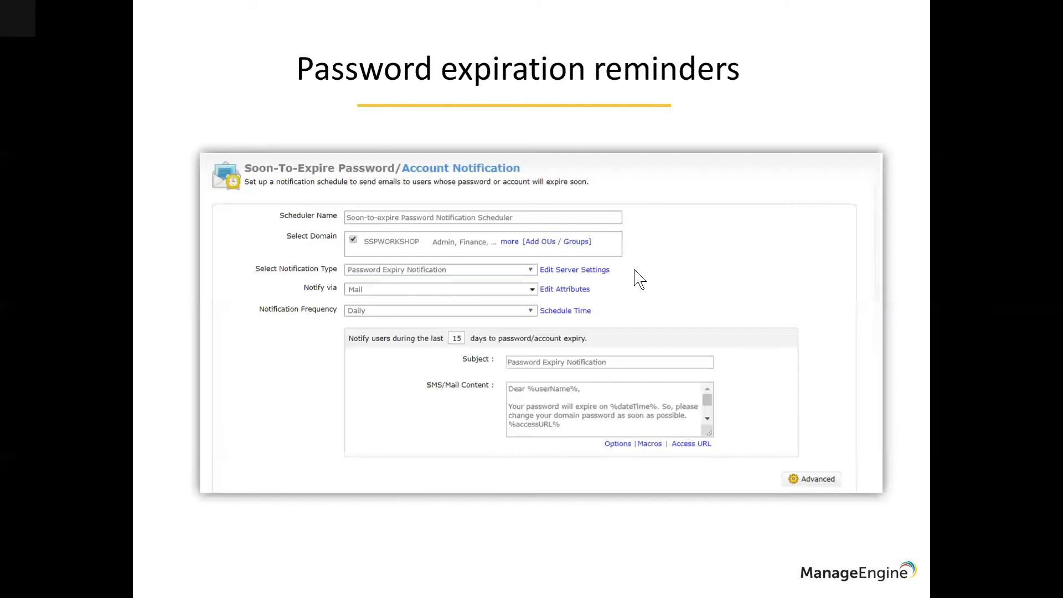
Open the existing Password Expiration Notification scheduler for editing.
left_click(62, 242)
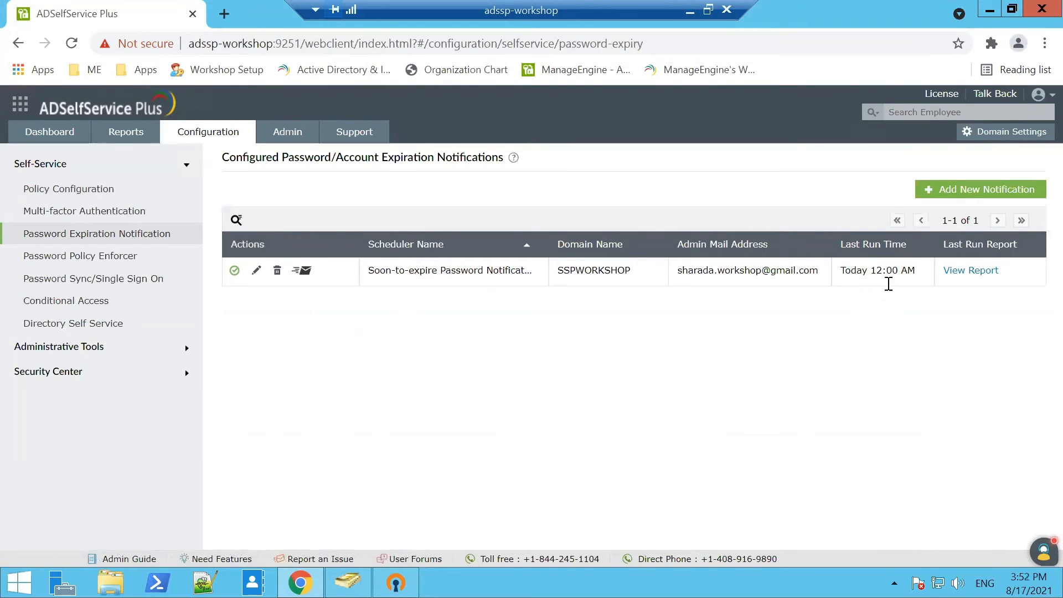
left_click(258, 270)
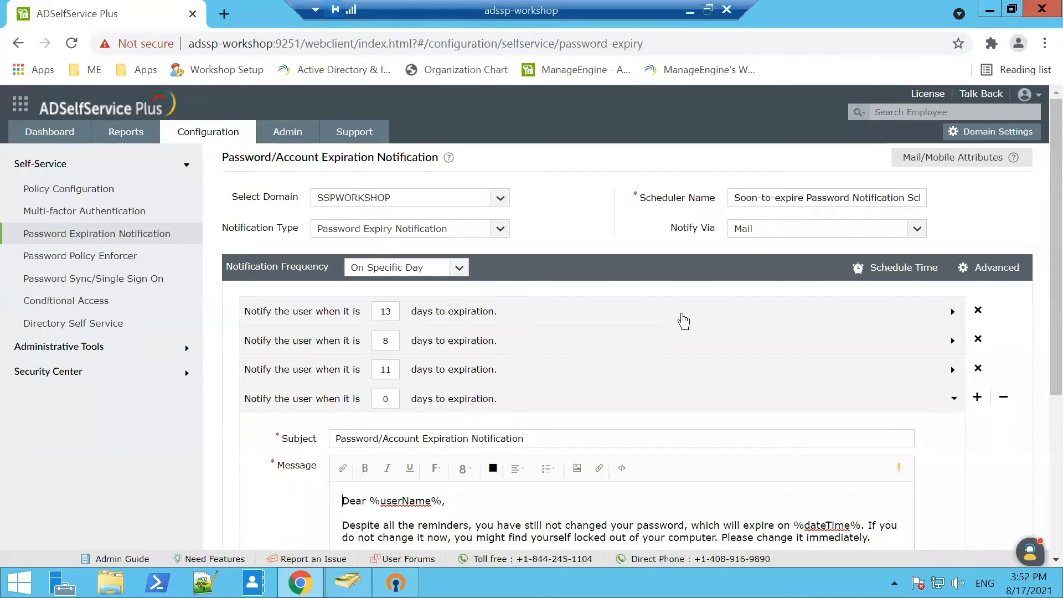
scroll(671, 402, "down", 4)
scroll(671, 402, "up", 4)
Review the notification types, the 8-day reminder message and the Notify Via delivery channels.
left_click(456, 231)
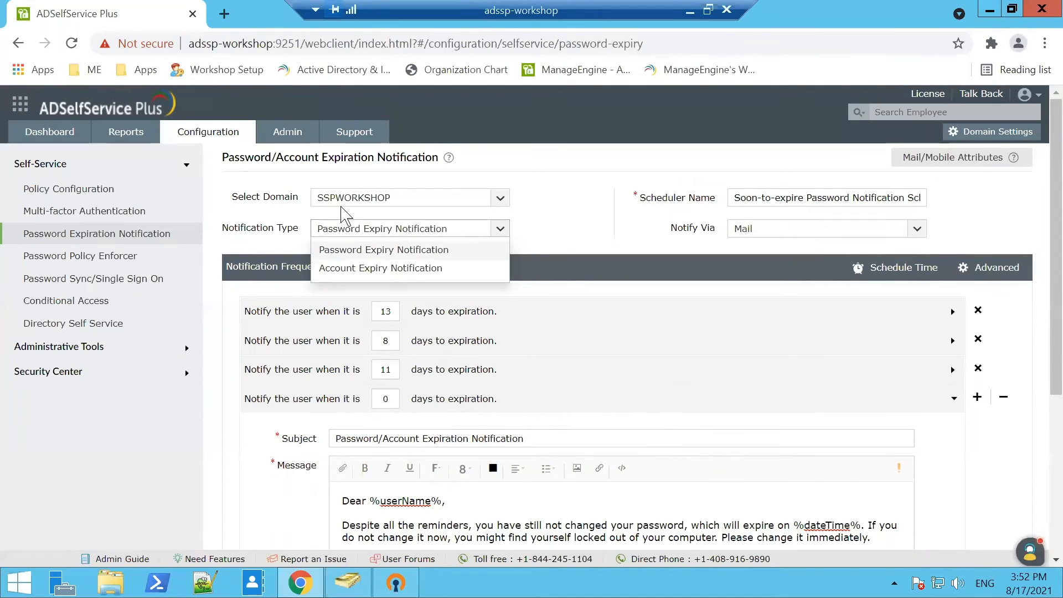
left_click(545, 202)
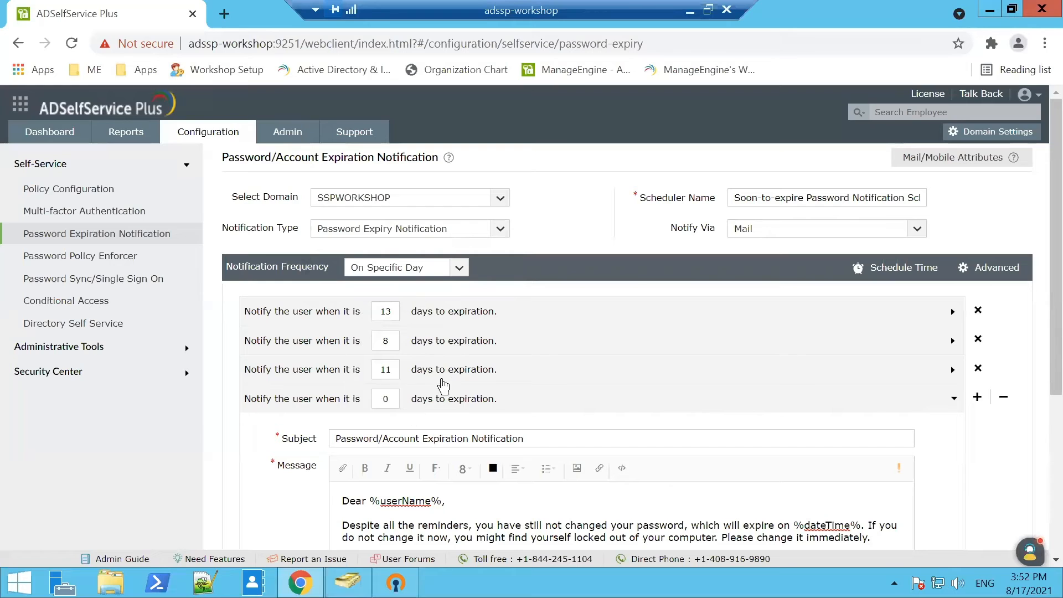
left_click(455, 340)
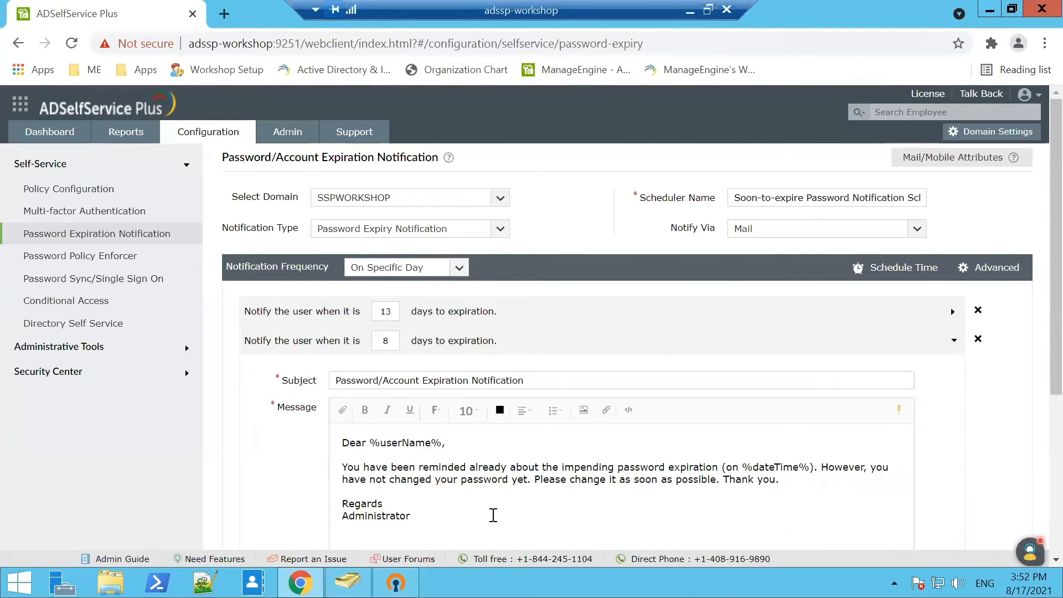
left_click(817, 233)
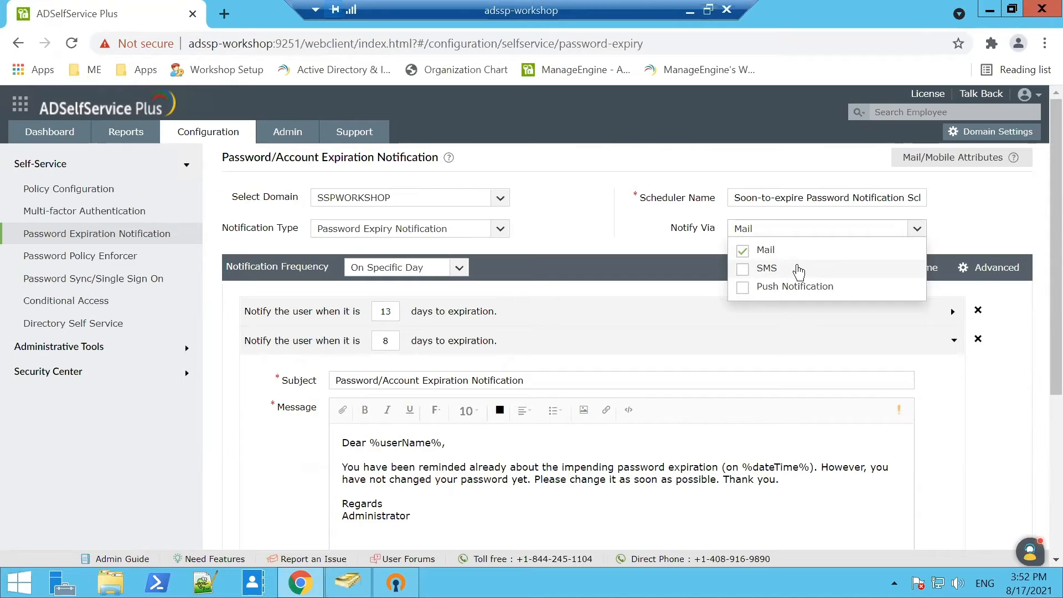
scroll(653, 522, "down", 5)
scroll(649, 299, "up", 1)
scroll(650, 299, "up", 1)
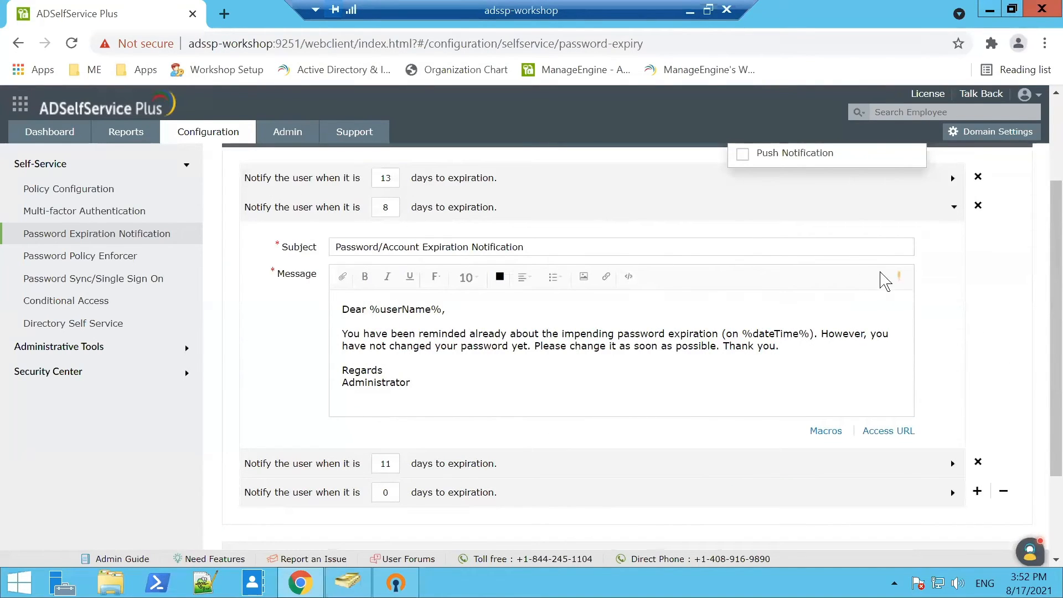
Collapse the 8-day reminder details and scroll back to the top of the scheduler.
left_click(682, 219)
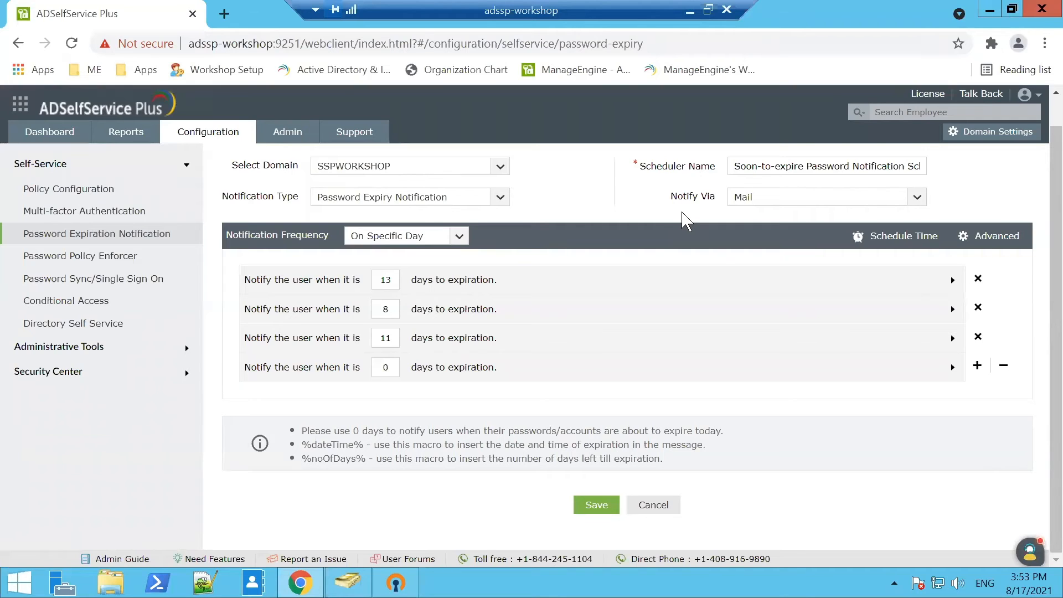
scroll(648, 306, "up", 2)
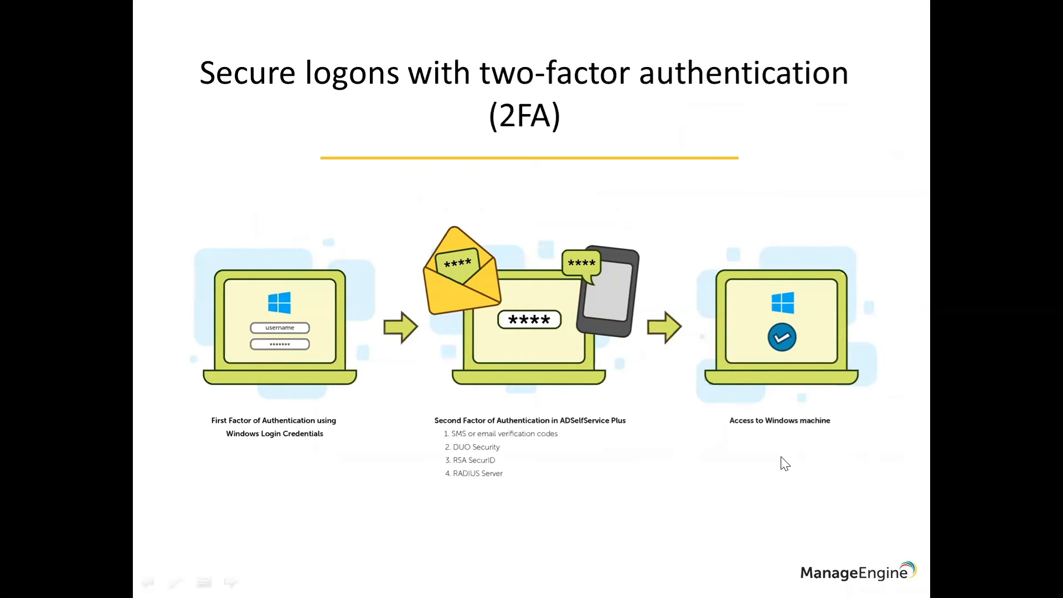
Disconnect the OpenVPN Profile in OpenVPN Connect, then start reconnecting it.
key("alt+Tab")
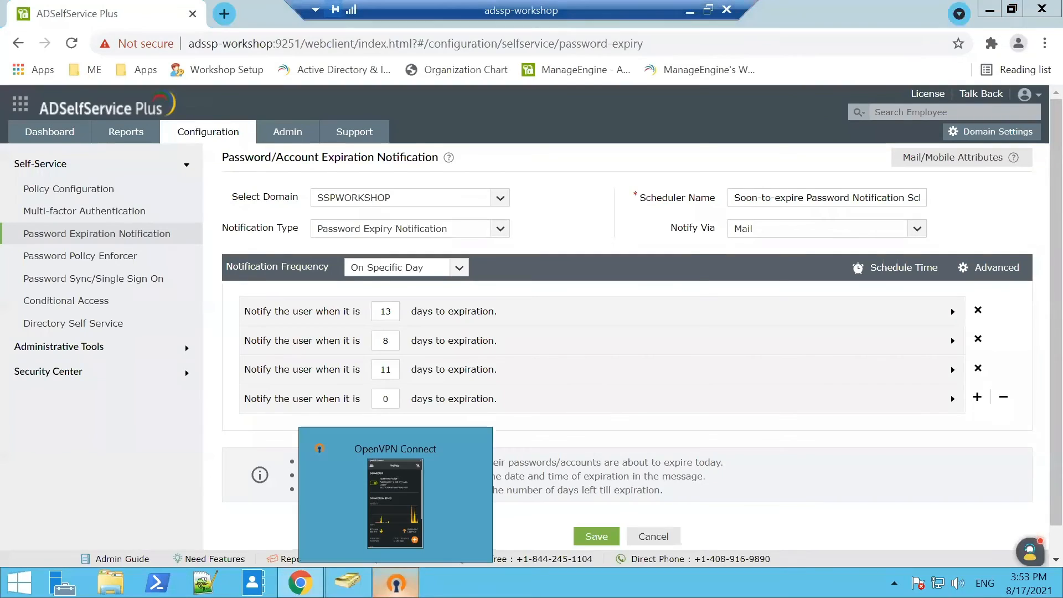
left_click(395, 582)
left_click(398, 176)
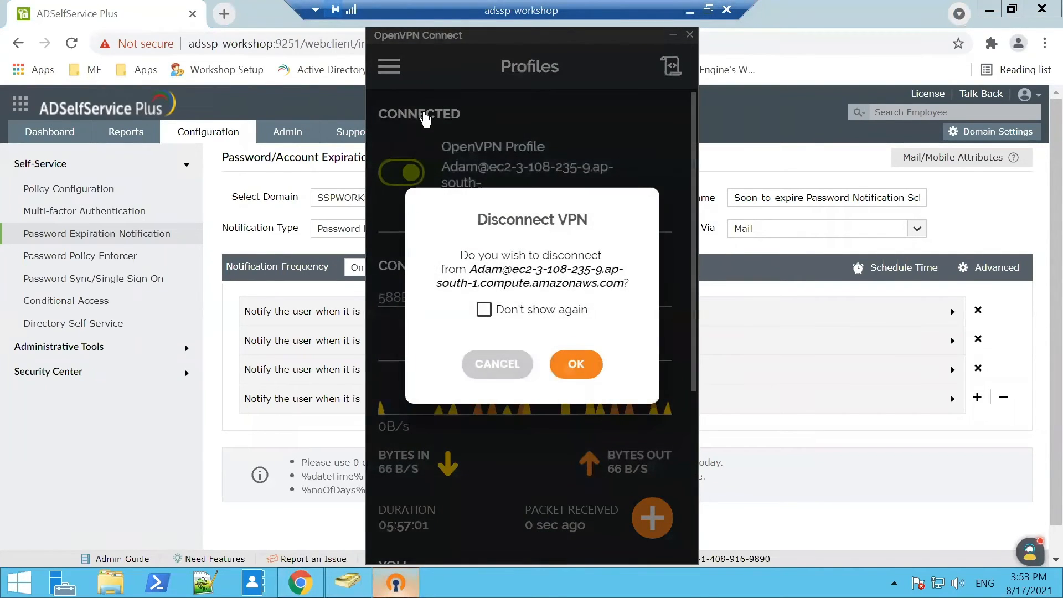
key("Return")
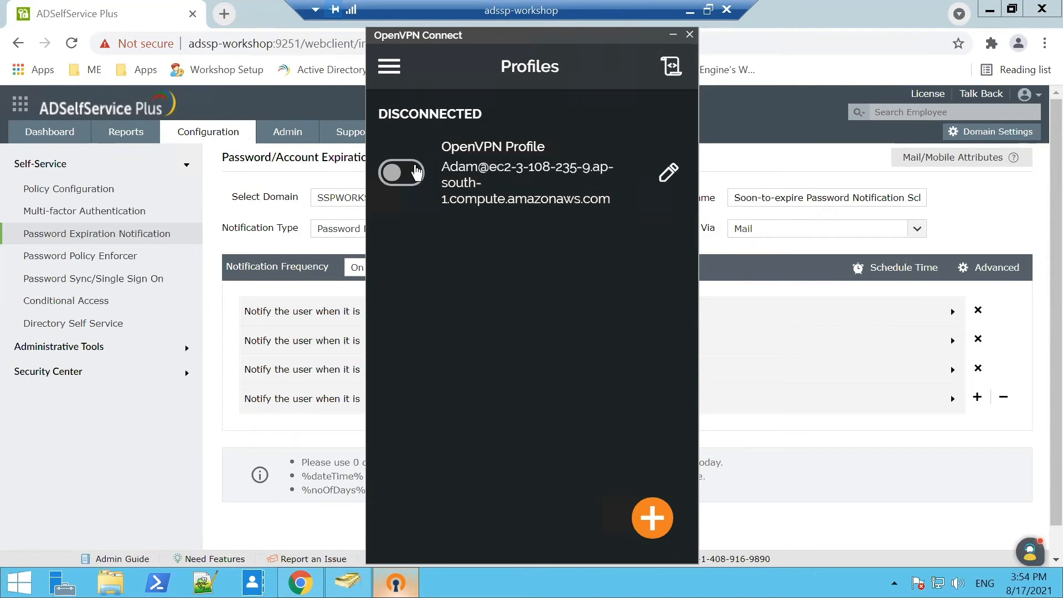
left_click(416, 174)
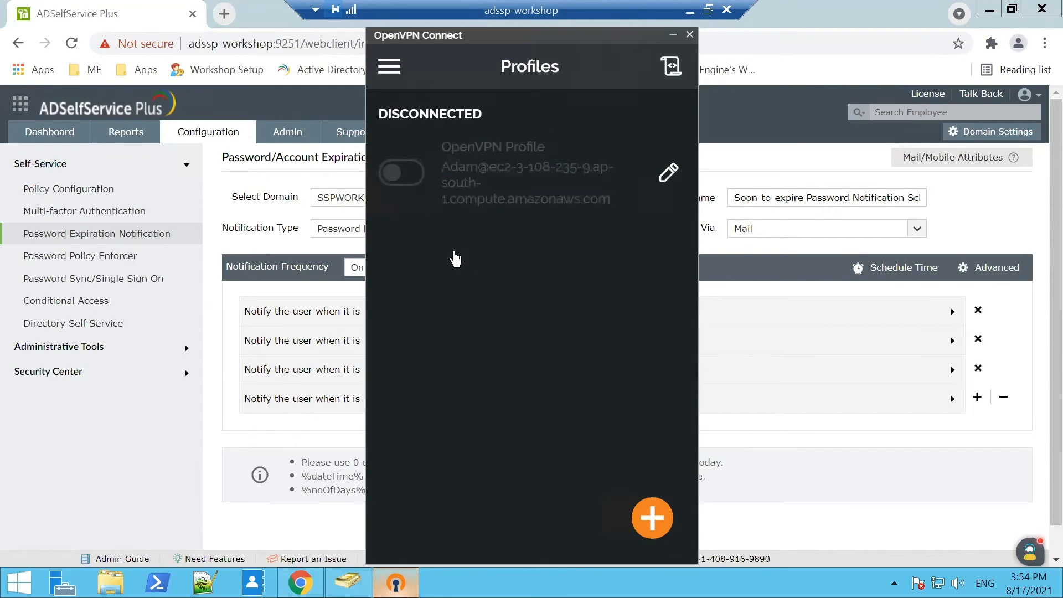
Enter the profile password, correcting a mistype, and submit it.
type("****")
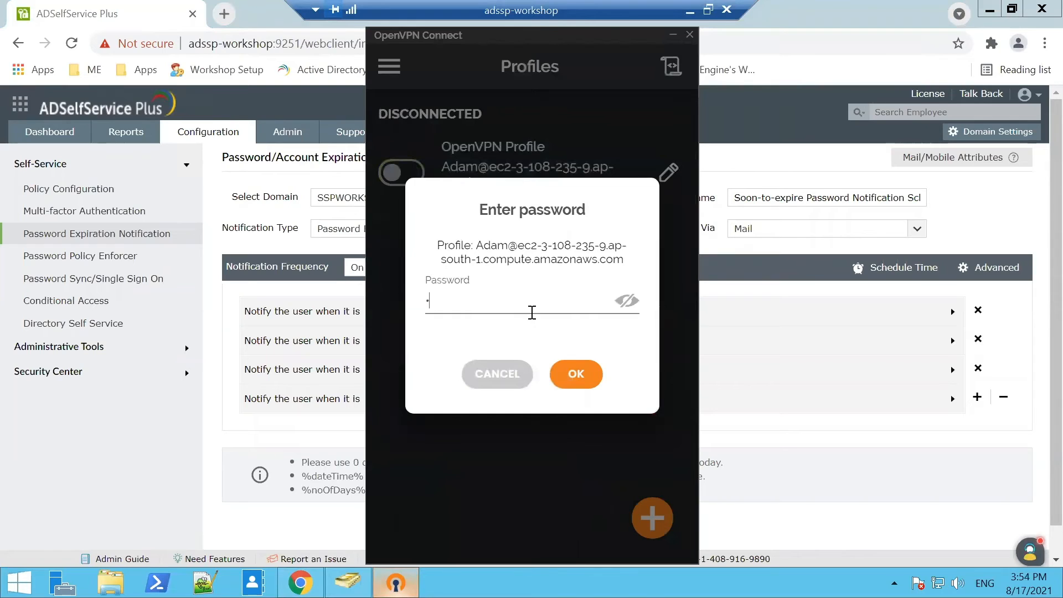
key("BackSpace")
key("BackSpace")
key("BackSpace")
key("BackSpace")
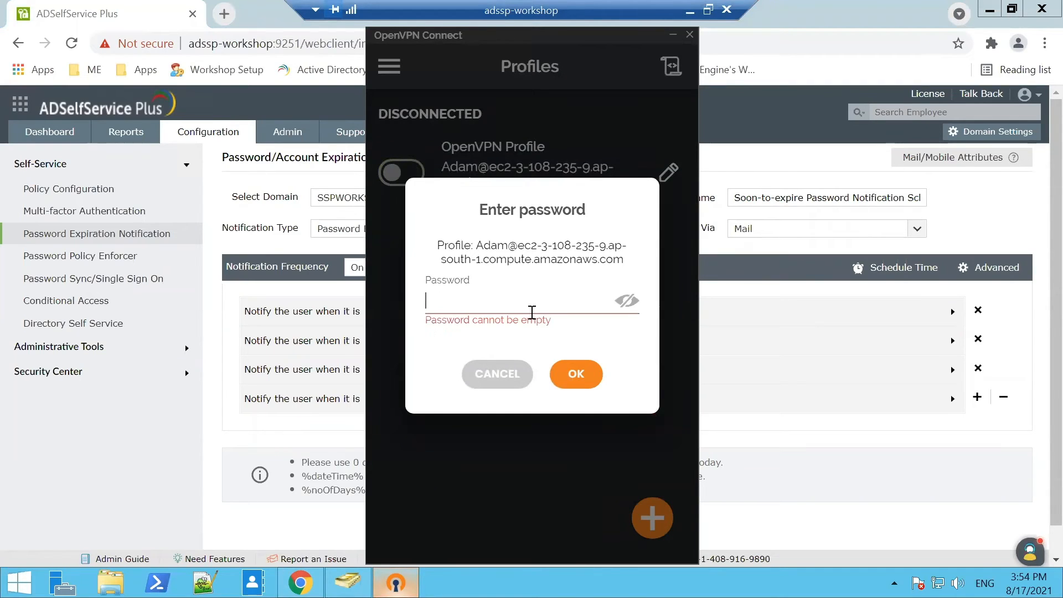
type("****")
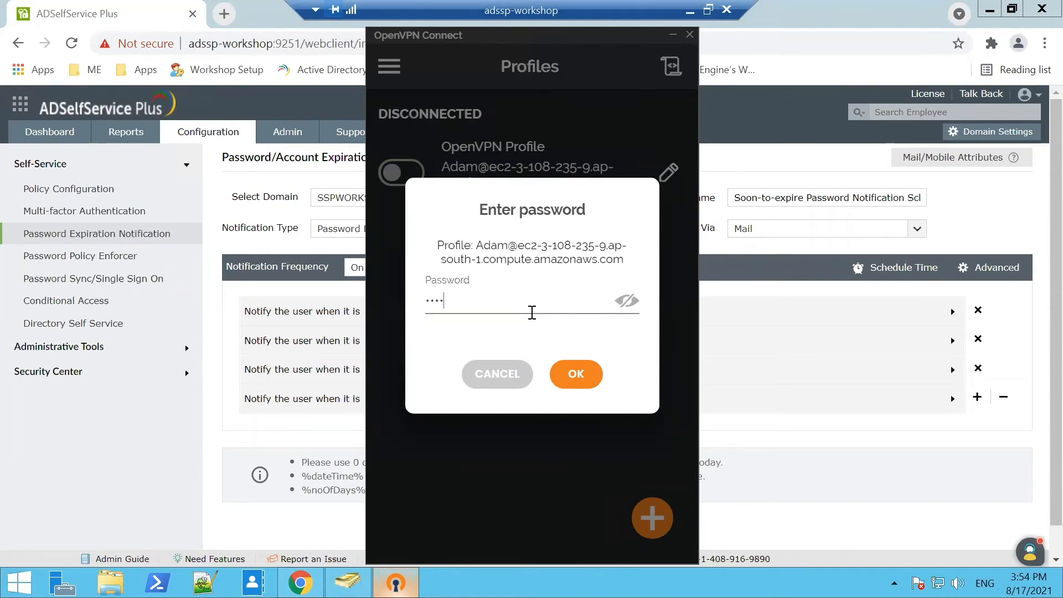
type("****")
left_click(574, 378)
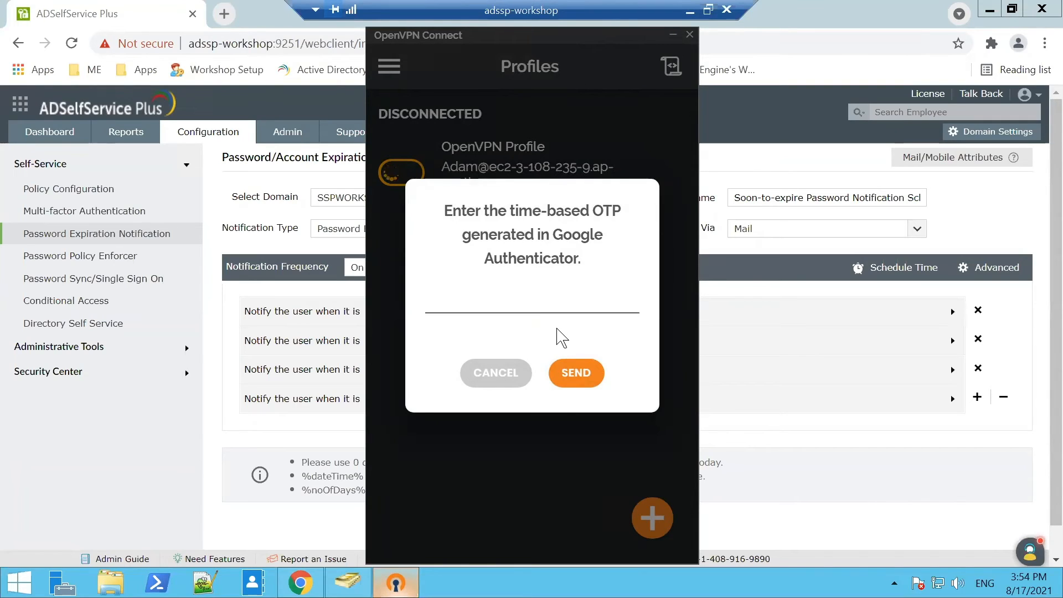
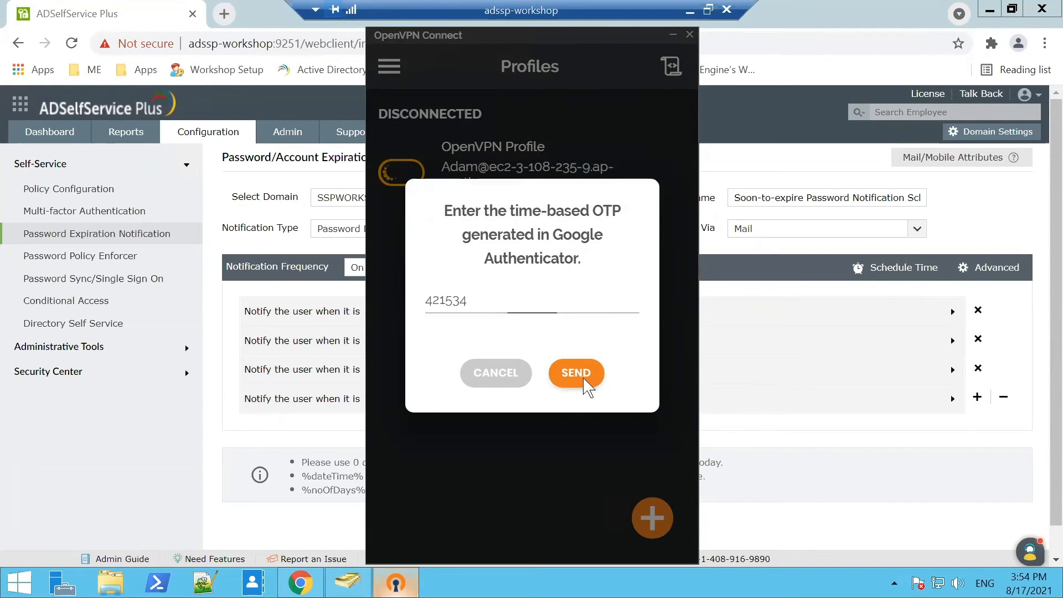
Submit the Google Authenticator OTP to connect, later disconnect the OpenVPN Profile and close OpenVPN Connect.
left_click(583, 381)
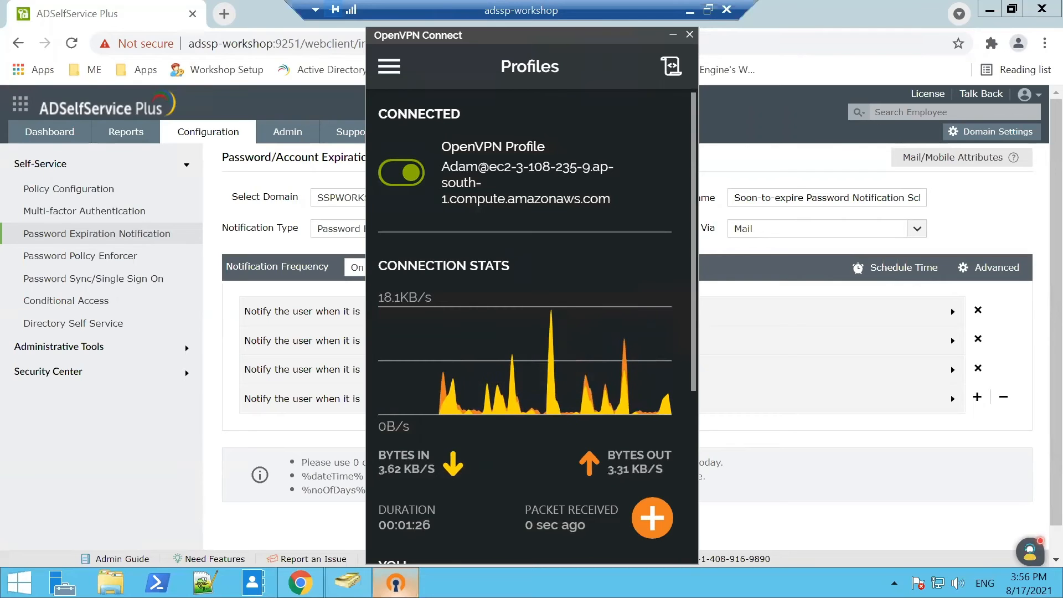
left_click(393, 181)
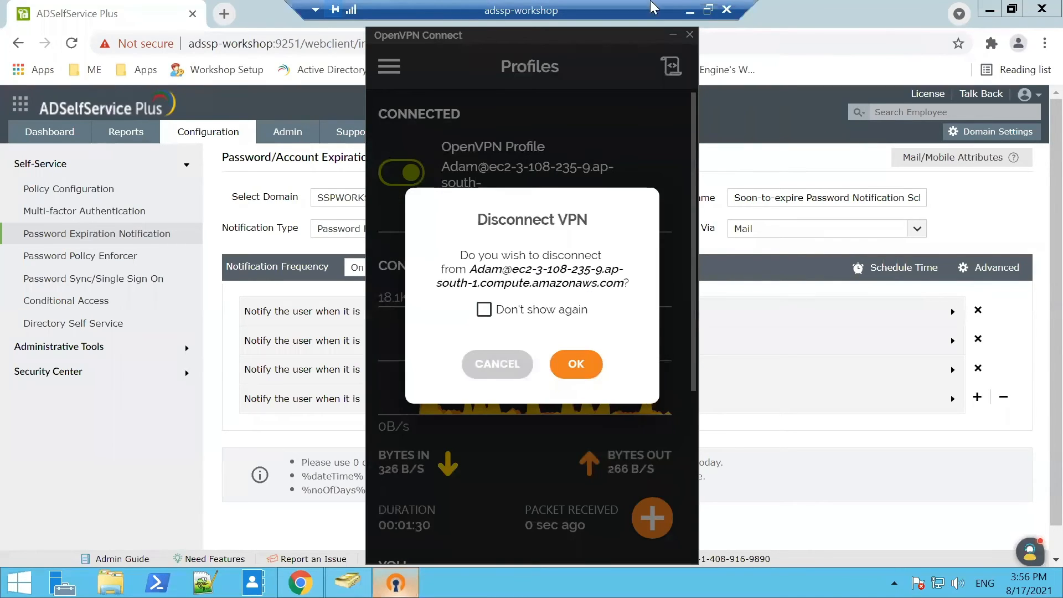
left_click(579, 365)
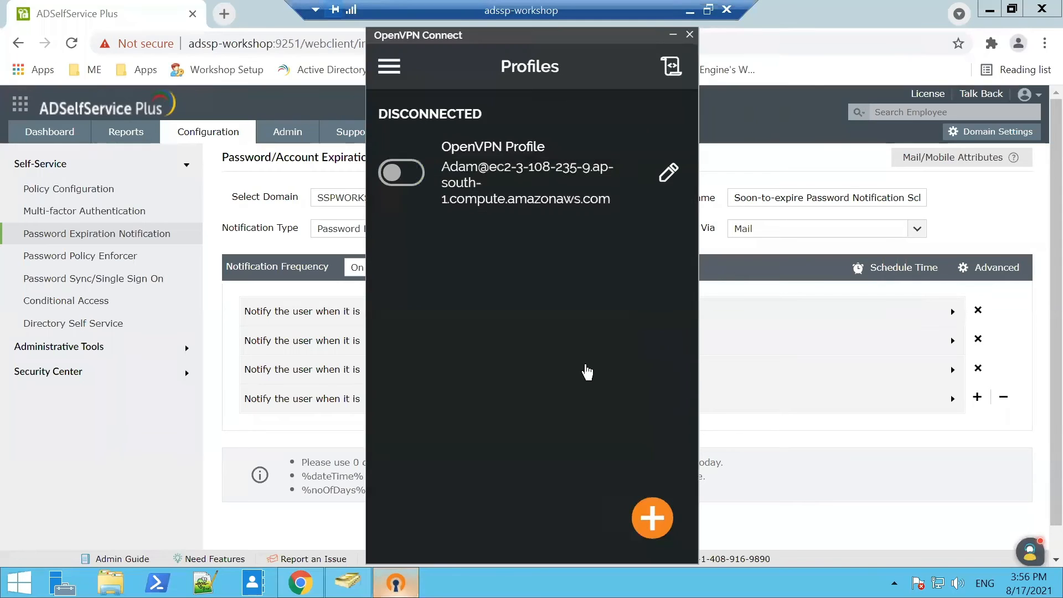
left_click(690, 35)
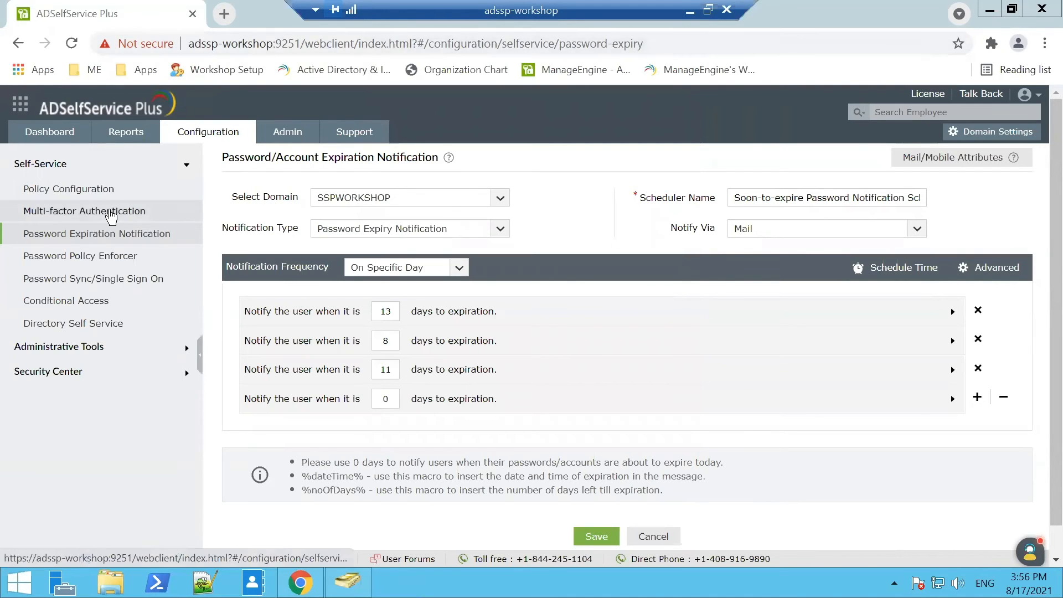
Review the MFA for Reset/Unlock settings, then return to the granular password policy slide.
left_click(111, 214)
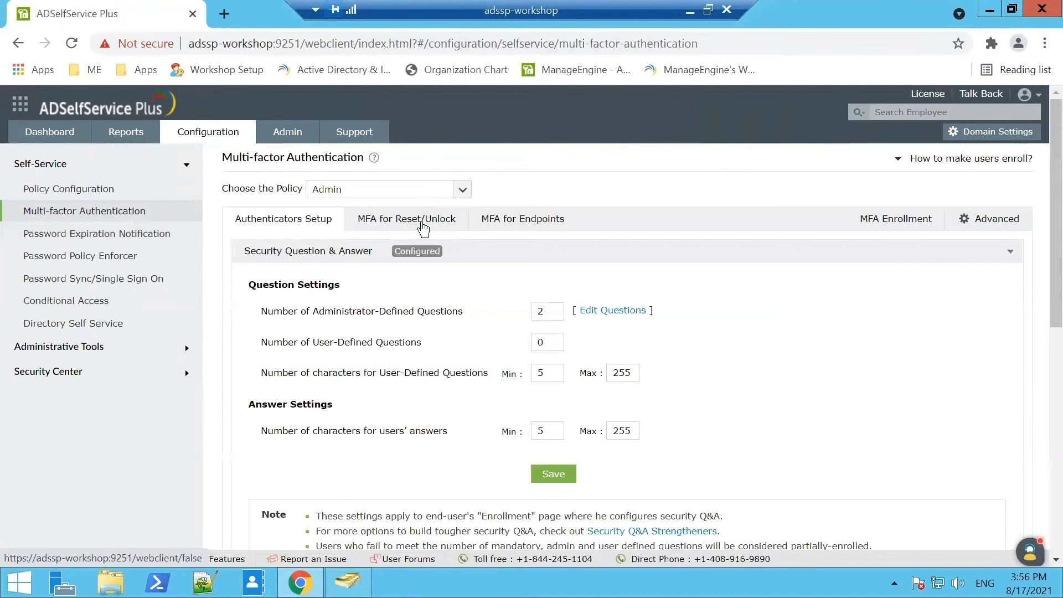
left_click(426, 222)
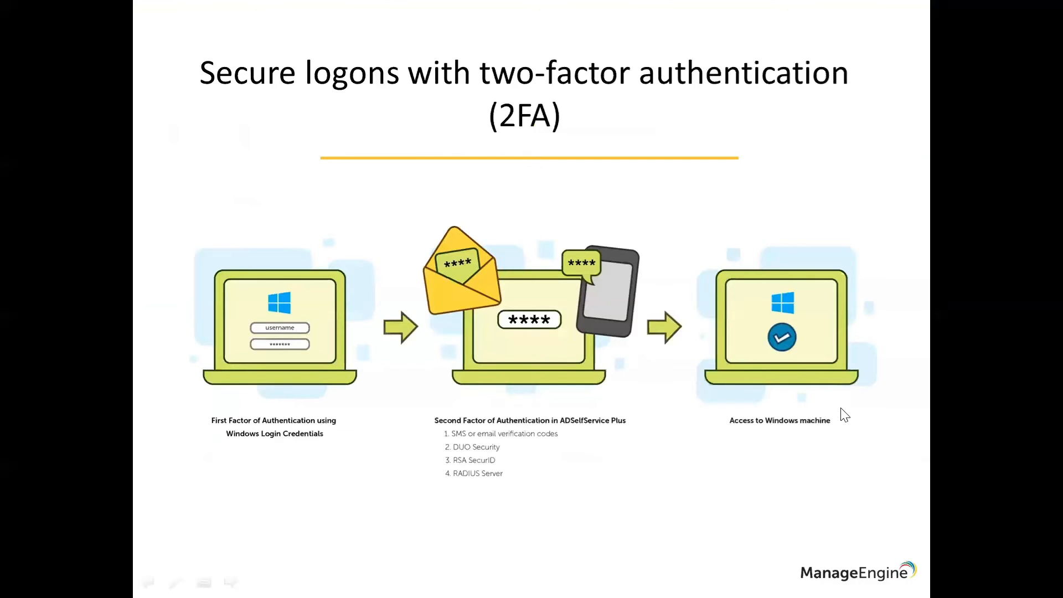
left_click(841, 408)
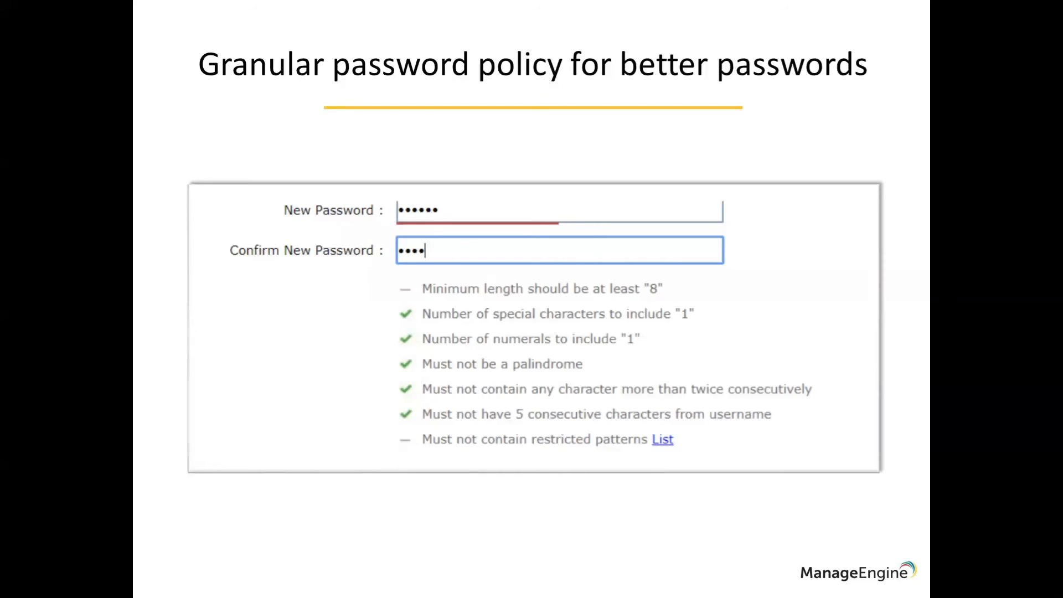
Open the Admin policy's Password Policy Enforcer and review its pattern, repetition and length restrictions.
key("alt+Tab")
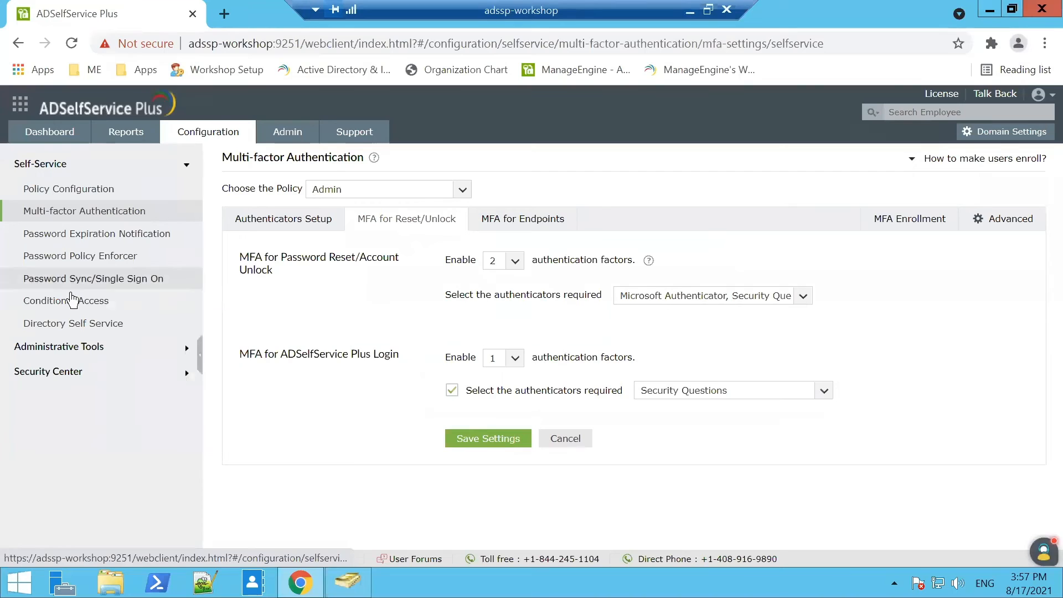
left_click(91, 264)
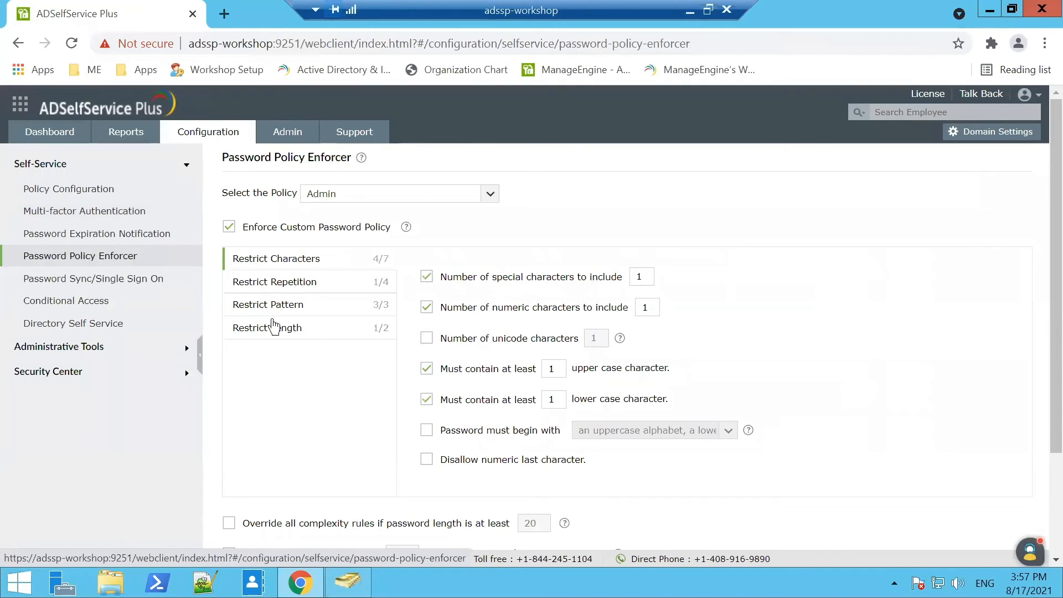
left_click(309, 303)
left_click(334, 288)
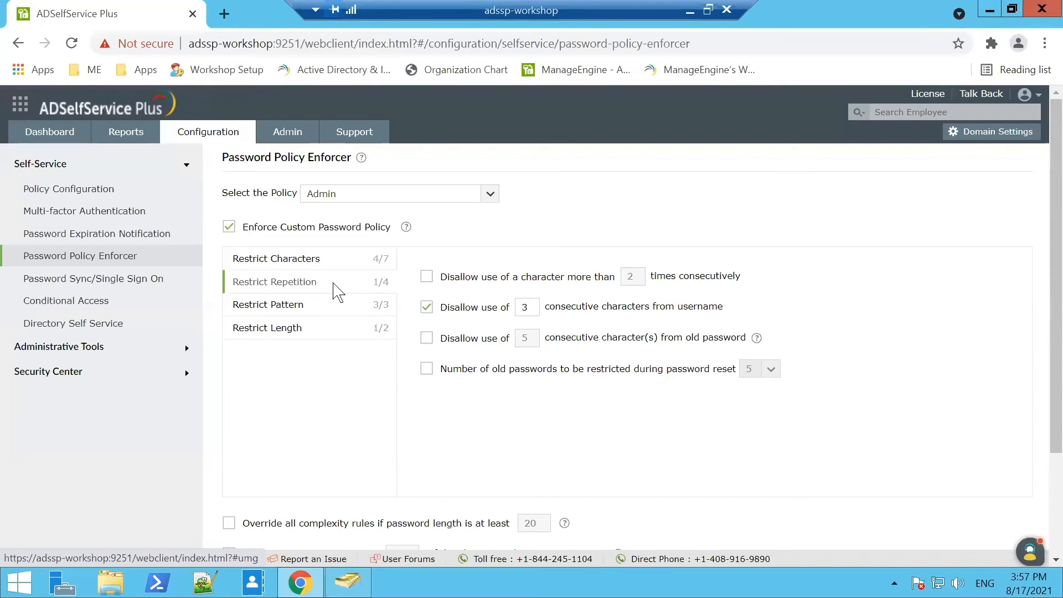
left_click(306, 331)
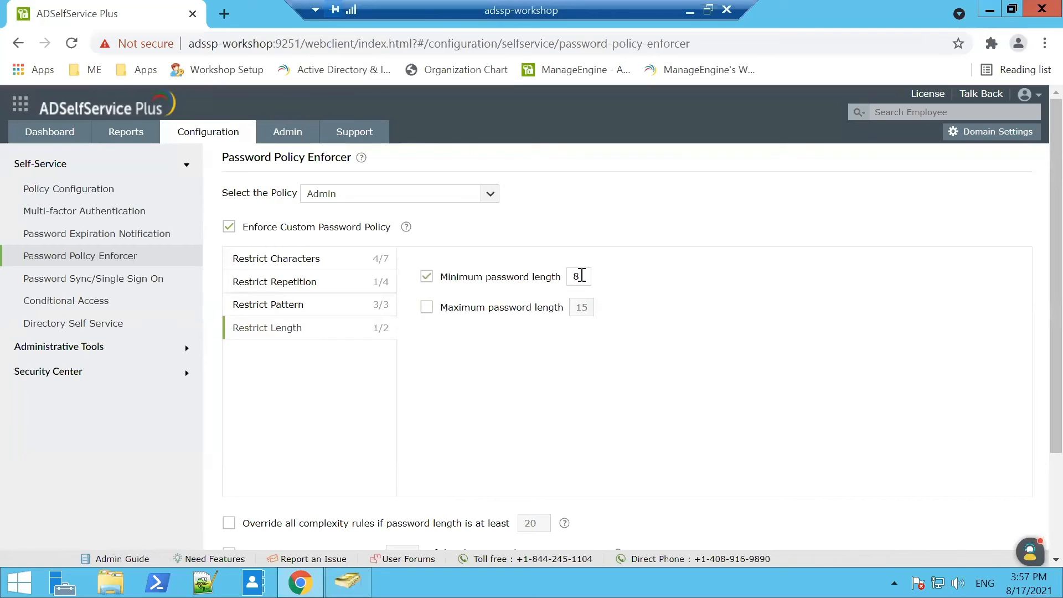
left_click(326, 314)
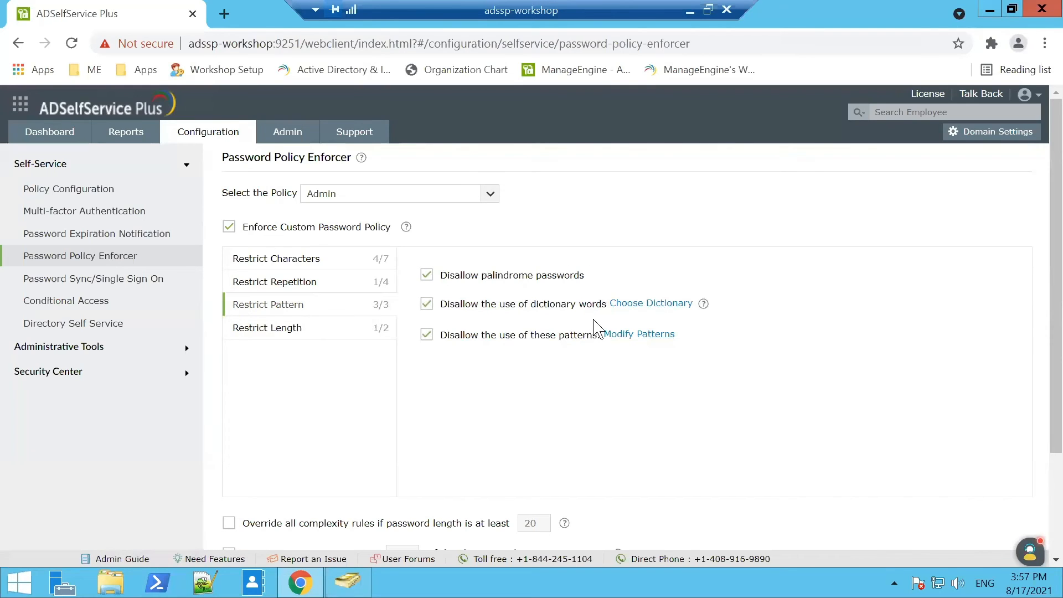
left_click(333, 287)
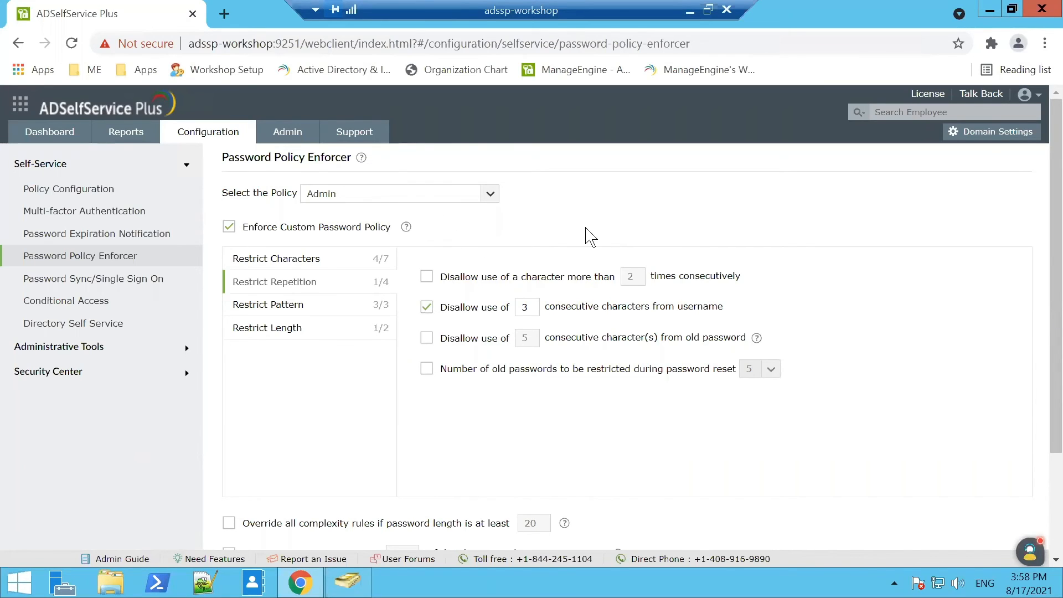
scroll(590, 236, "down", 1)
scroll(590, 235, "down", 1)
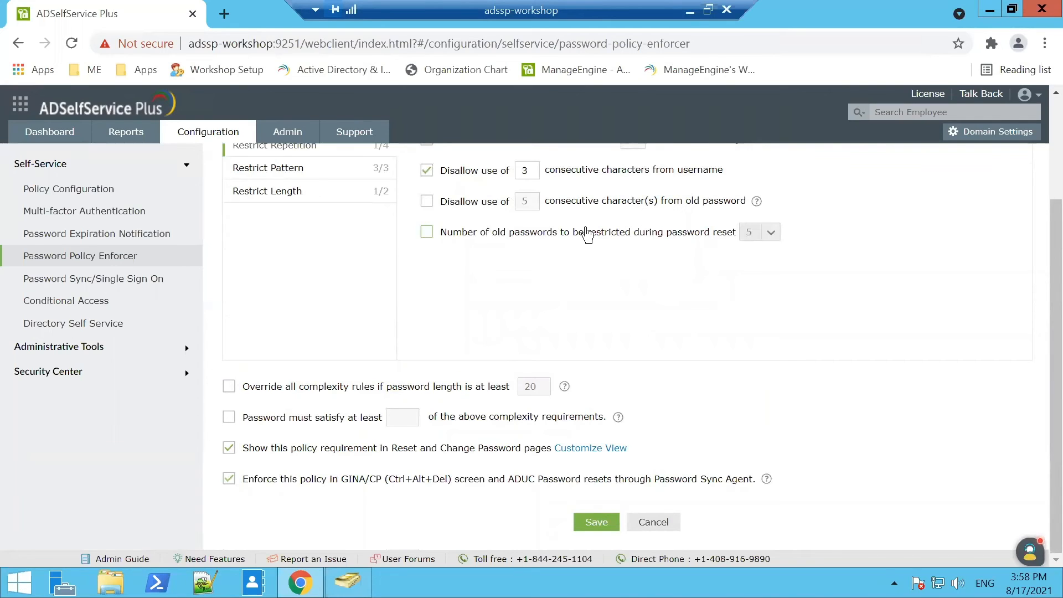
scroll(586, 235, "up", 3)
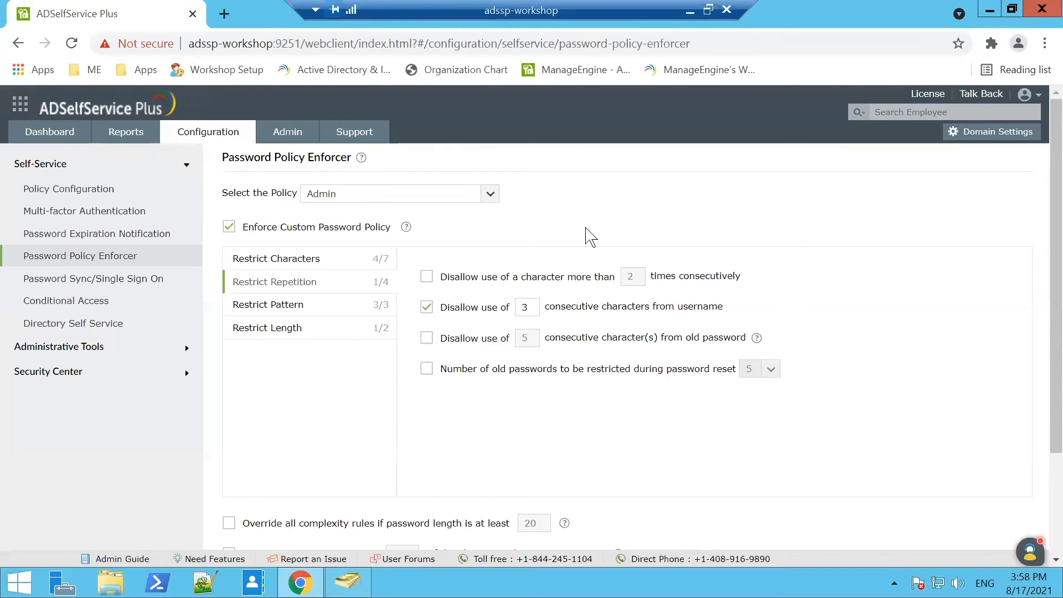
Open the Change a password screen and replace the user name with the domain user's name.
key("ctrl+alt+End")
left_click(555, 218)
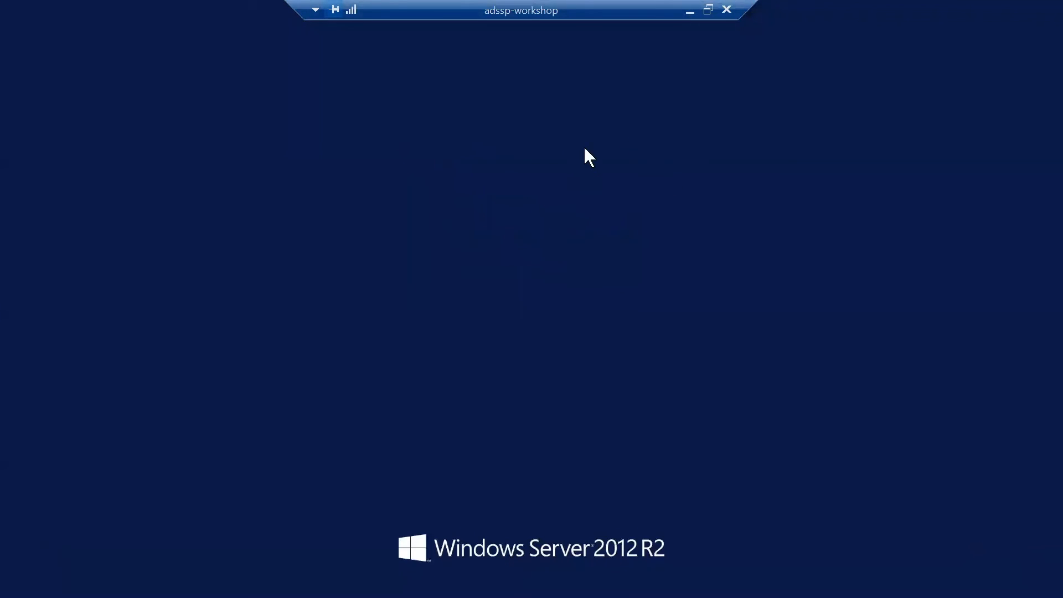
double_click(593, 193)
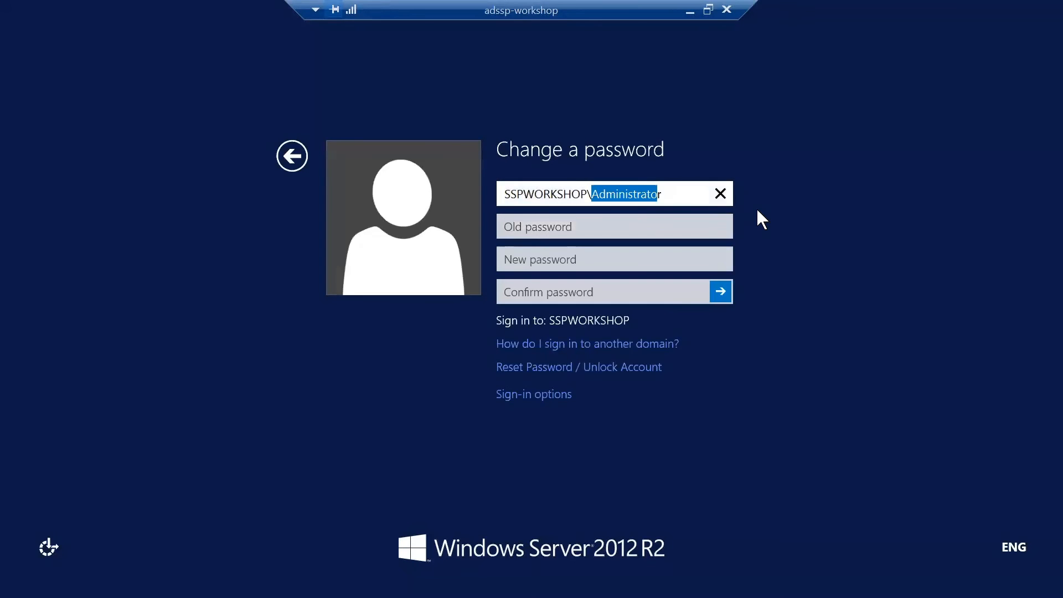
type("Sharada")
Enter the old password, the new password and its confirmation.
key("Tab")
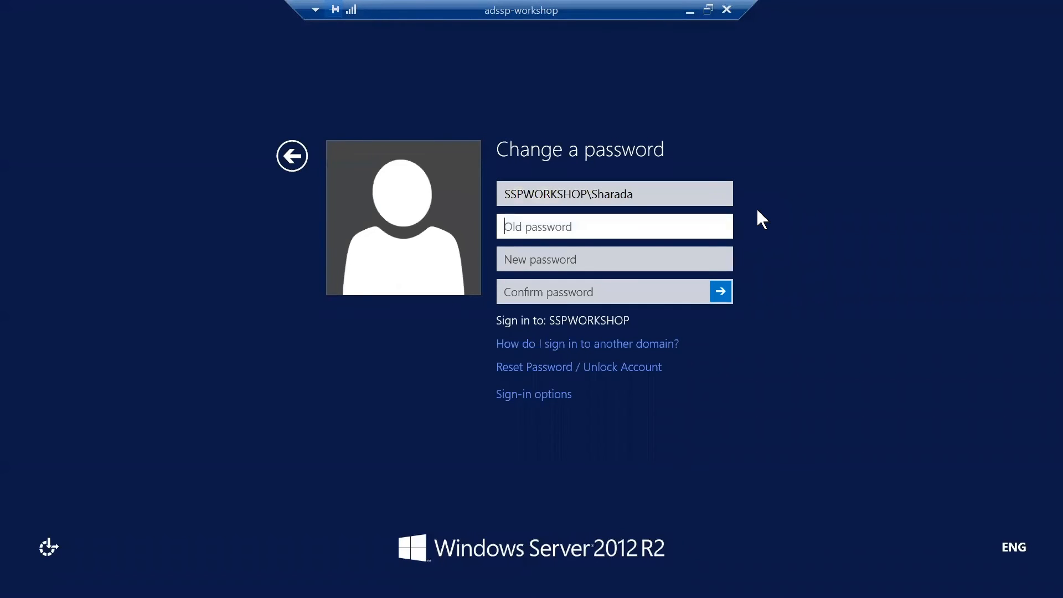
type("••••••••••")
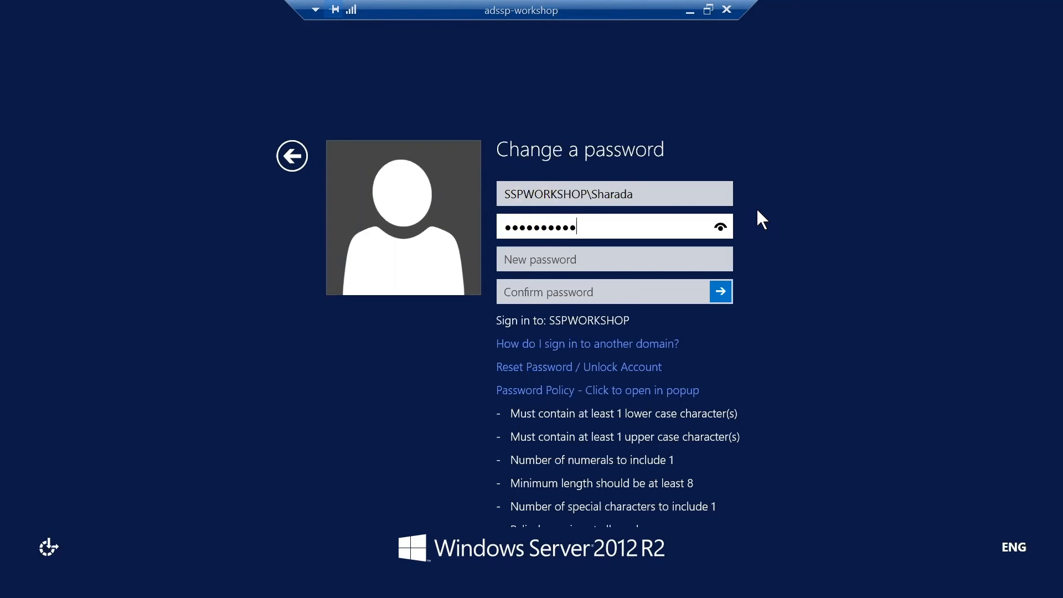
key("Tab")
type("••••••••••••")
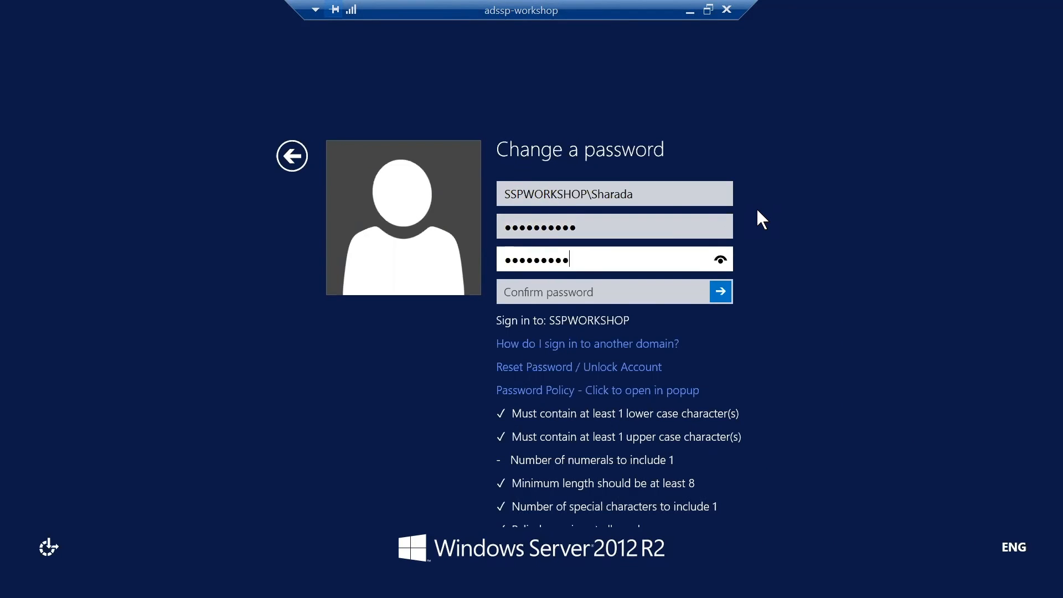
key("Tab")
type("•••••••••••")
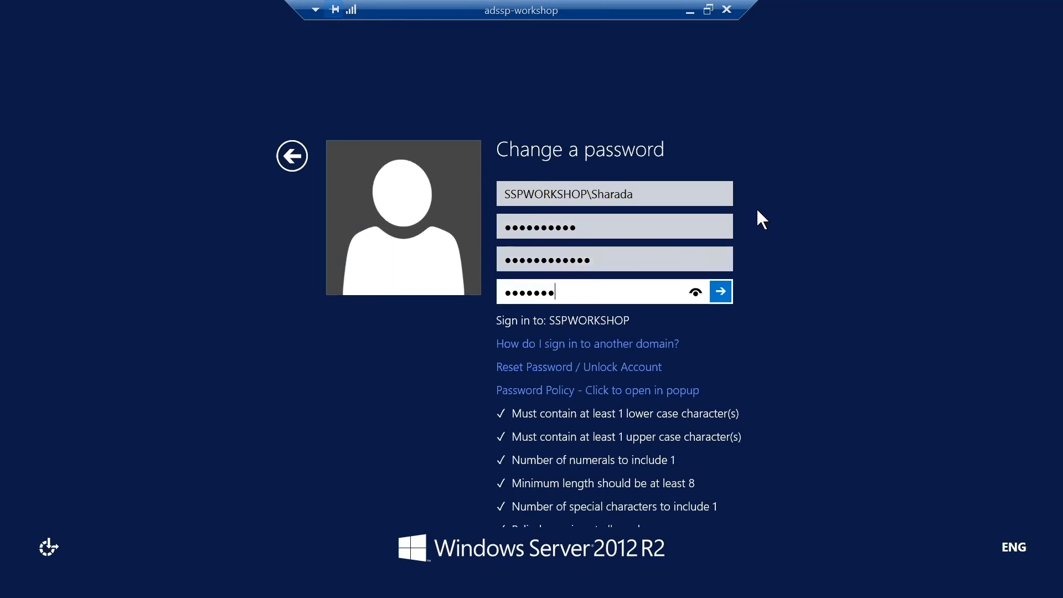
type("•")
scroll(756, 210, "down", 2)
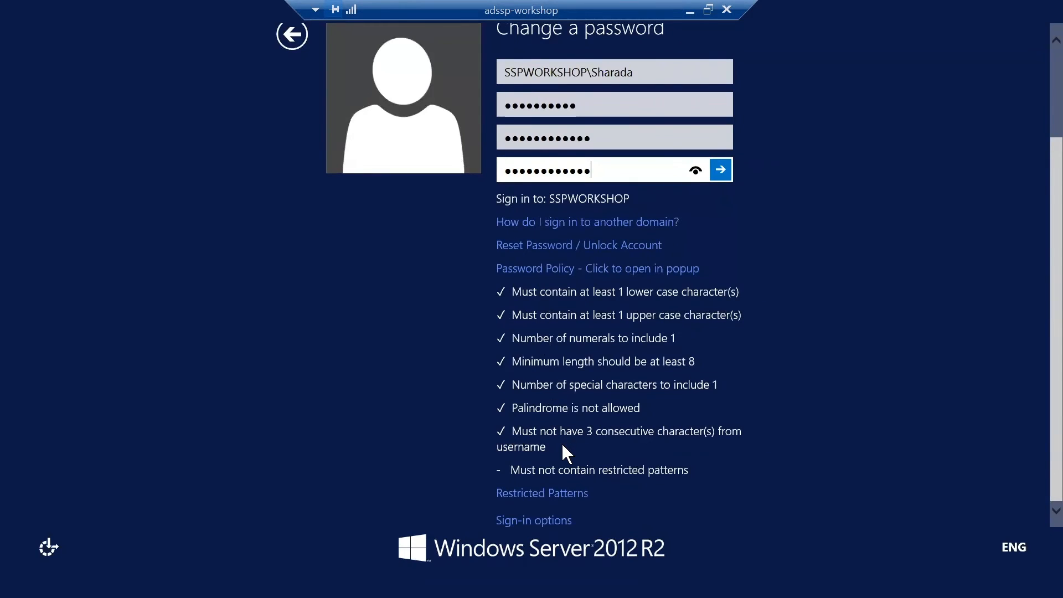
Reveal the new and confirmed passwords, then submit them and get a rejection for the dictionary word 'password'.
left_click(720, 138)
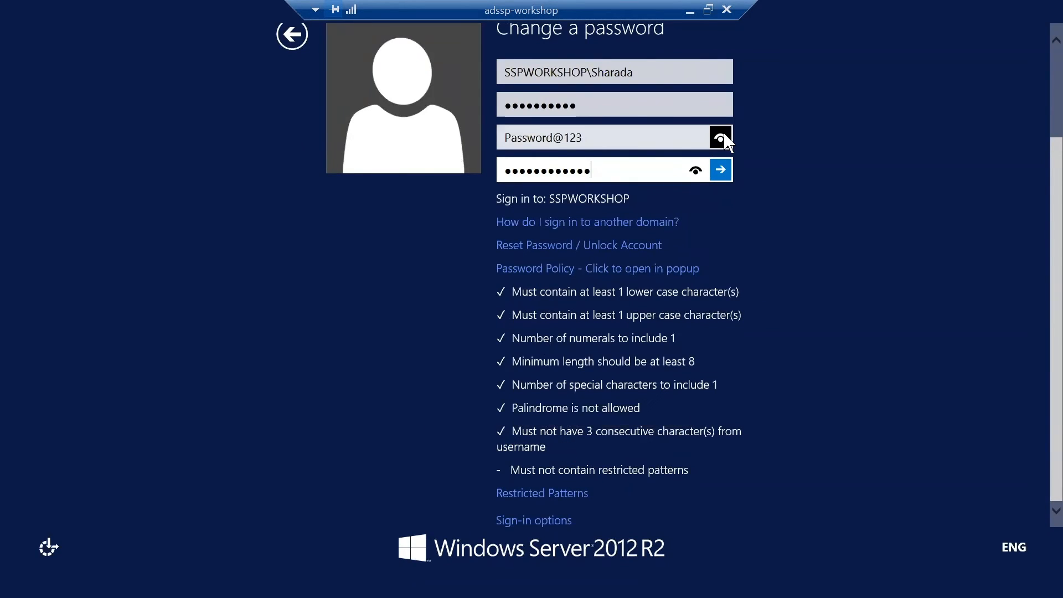
left_click(695, 170)
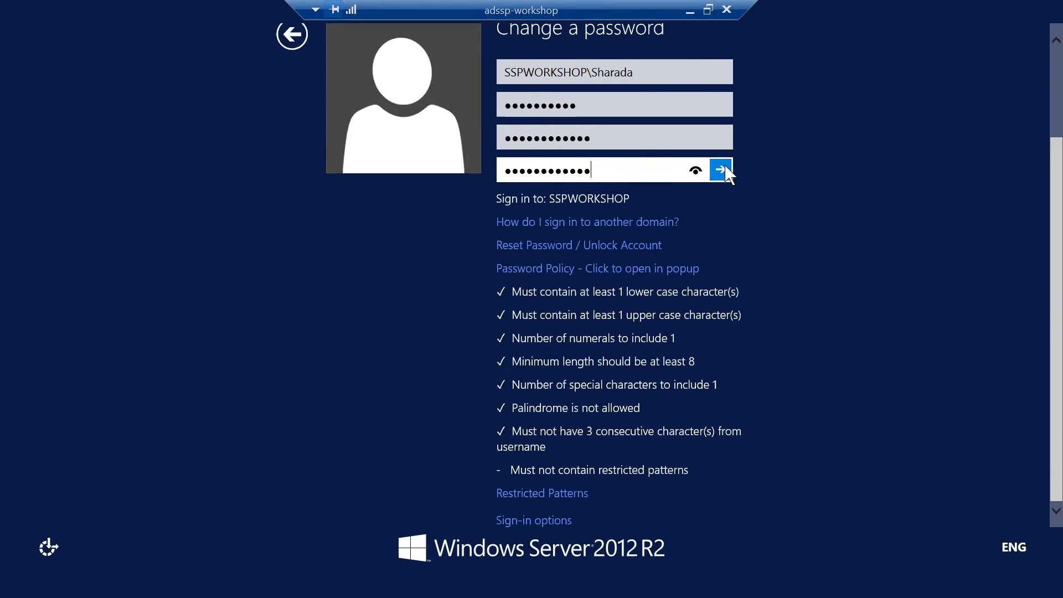
left_click(720, 171)
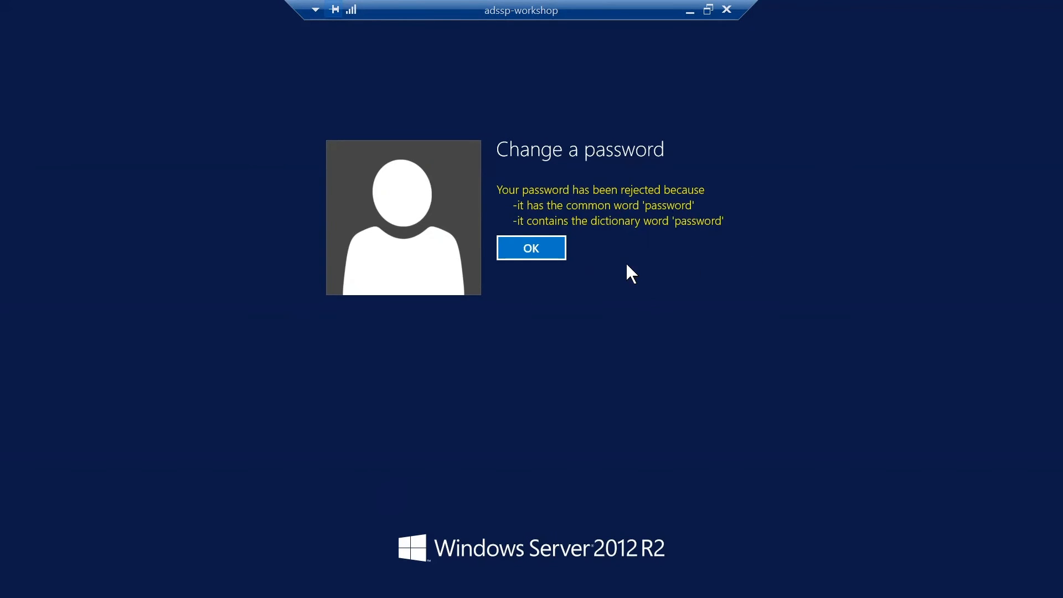
Dismiss the rejection, go back to the password options, and leave for the desktop.
left_click(556, 255)
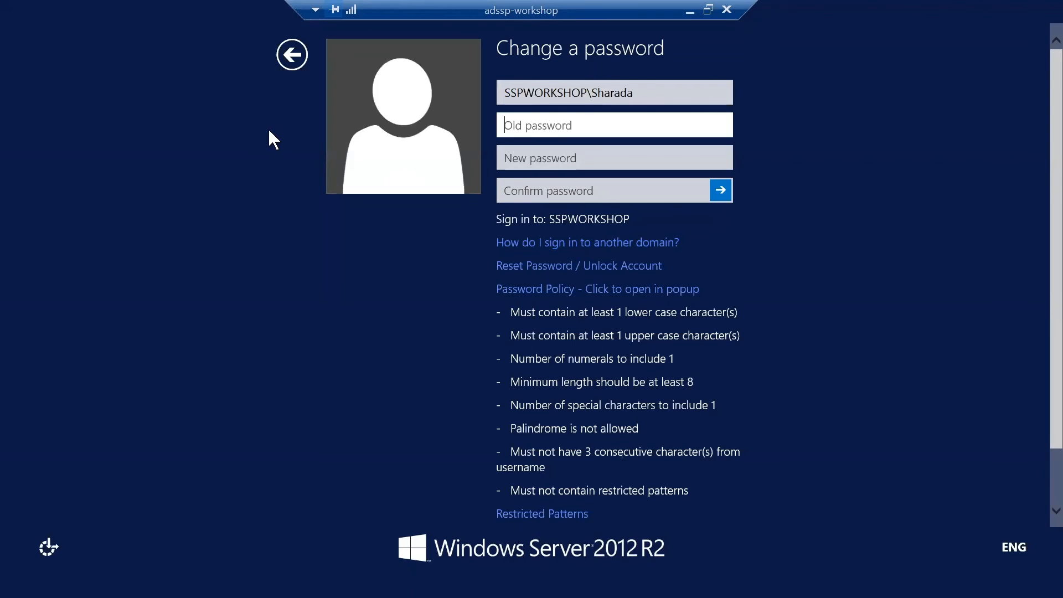
left_click(288, 59)
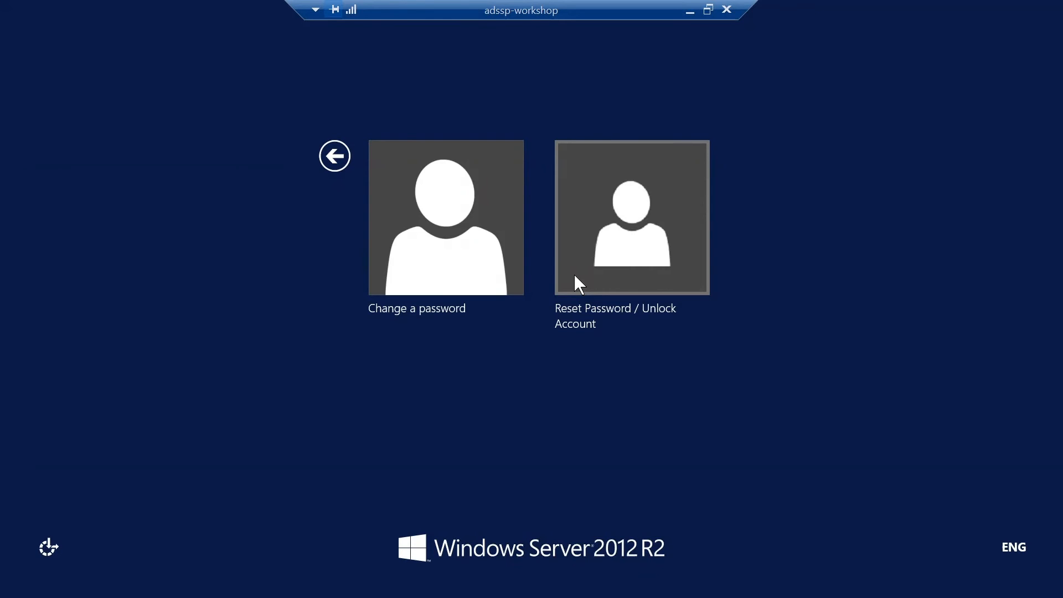
key("Escape")
key("Escape")
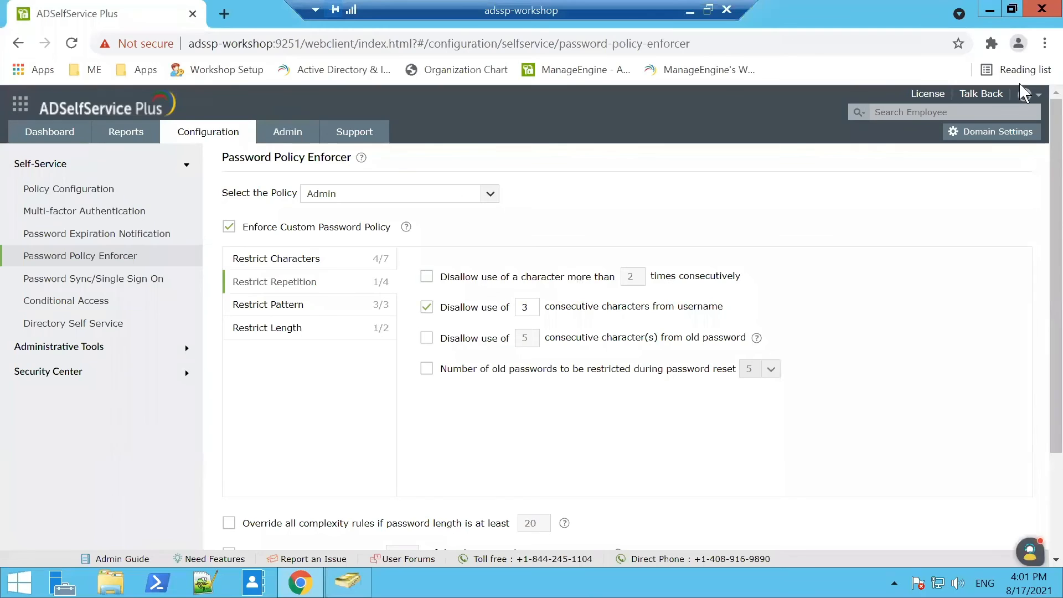
Sign out of the admin console from the admin account menu.
left_click(1025, 94)
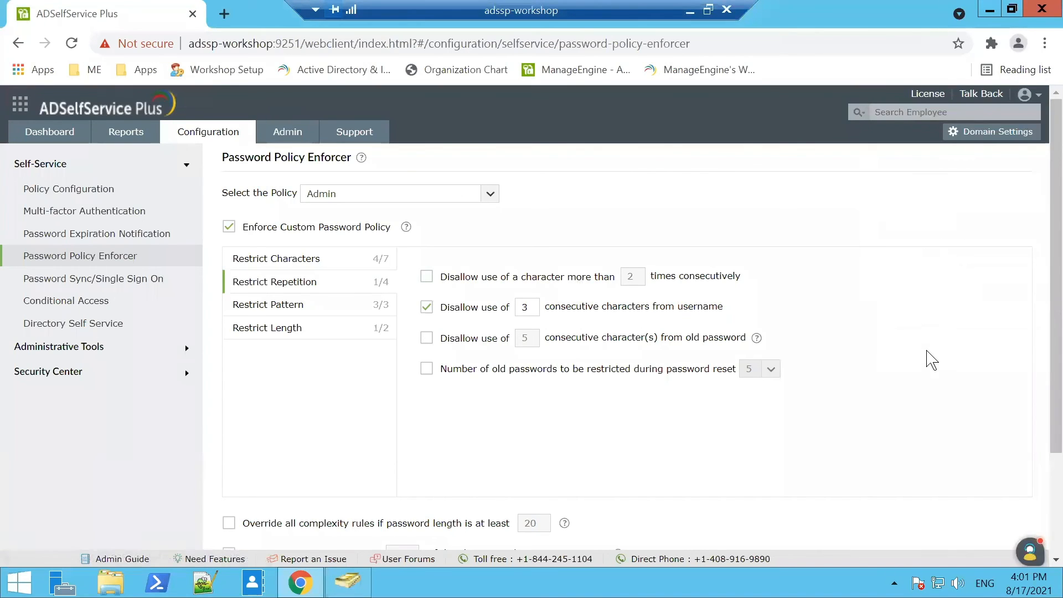
left_click(1025, 95)
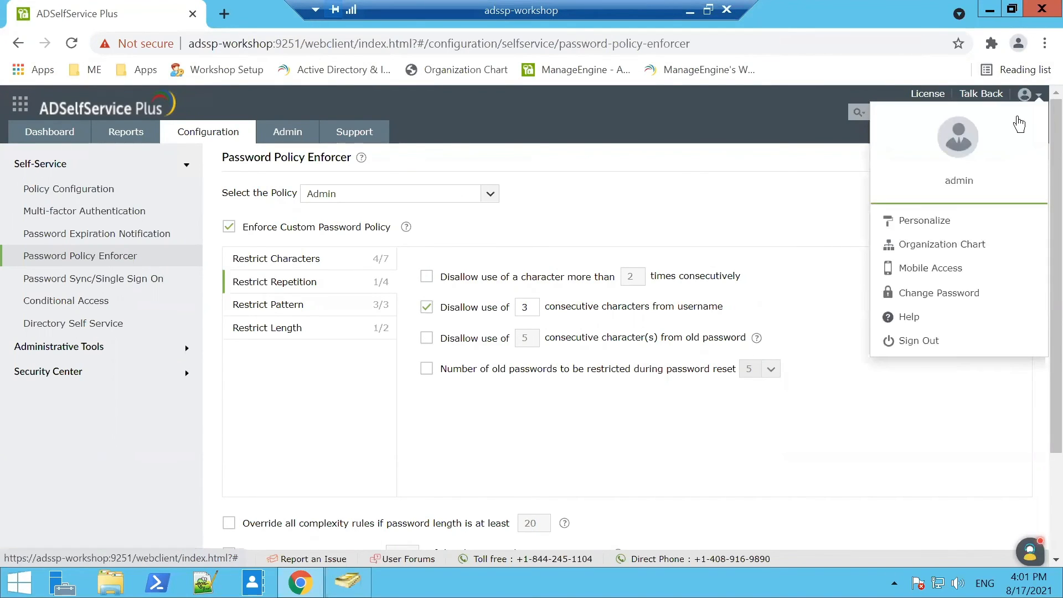
left_click(930, 341)
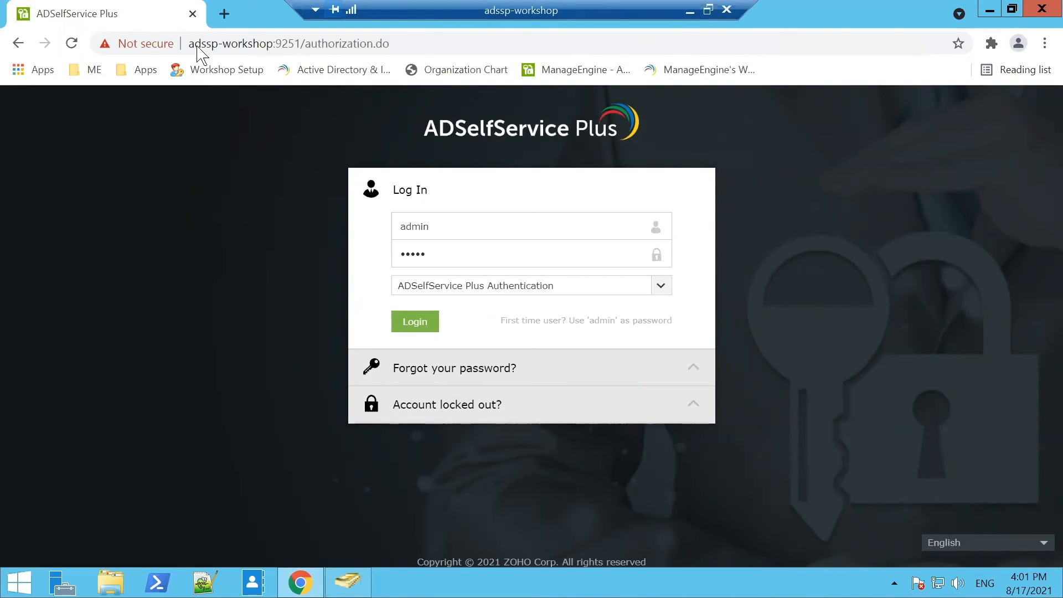
Show the login portal's 'Forgot your password?' form, then expand the 'Account locked out?' unlock form.
left_click(435, 368)
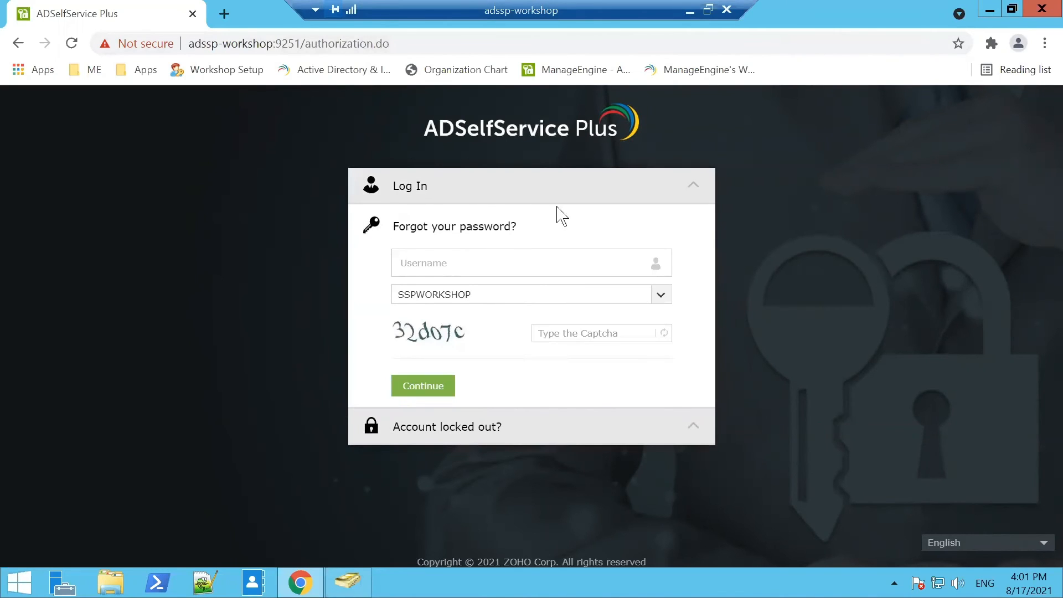
left_click(412, 188)
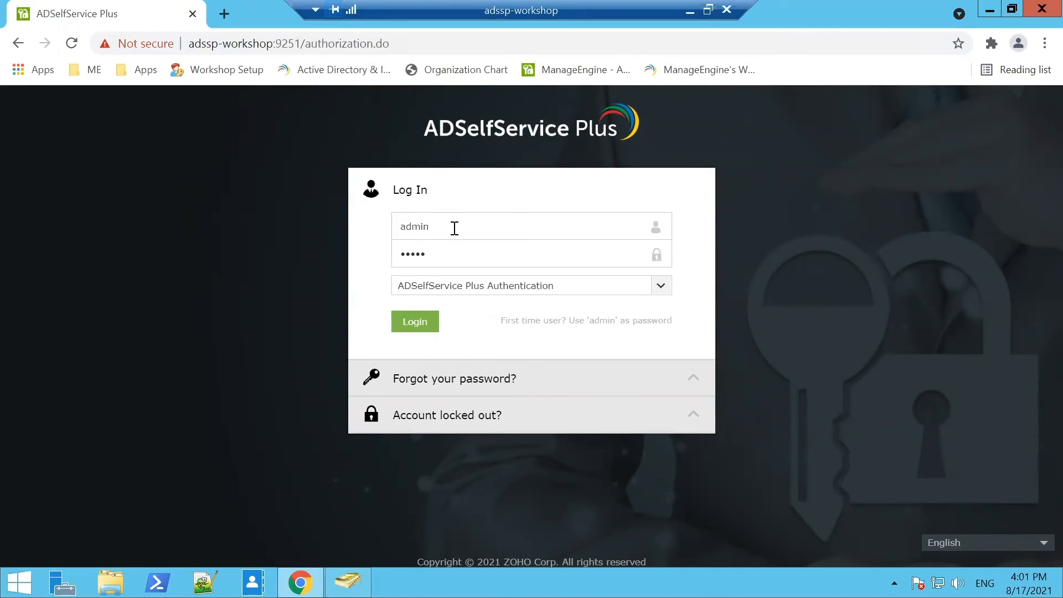
left_click_drag(454, 228, 333, 216)
left_click(524, 394)
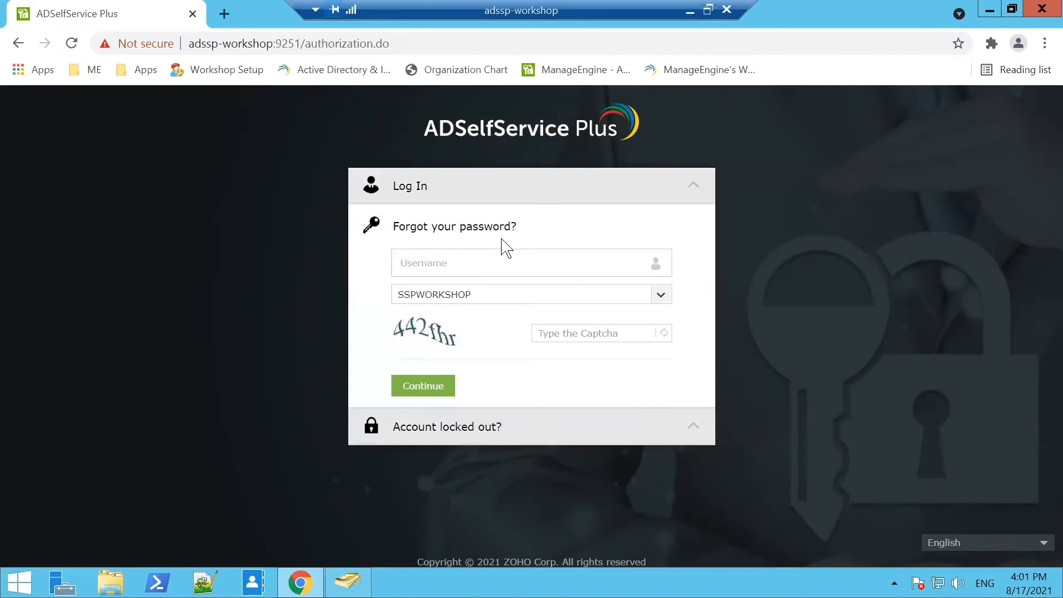
left_click(541, 440)
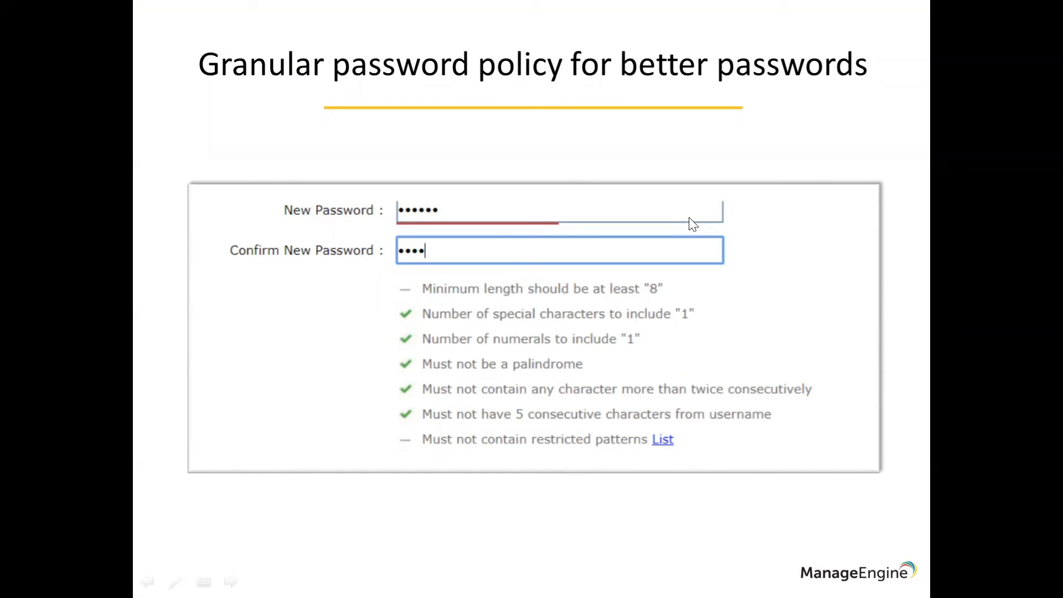
Log back in as admin from the Remote Desktop session to reach the SSPWORKSHOP dashboard.
key("alt+Tab")
key("alt+Tab")
key("alt+Tab")
left_click(480, 199)
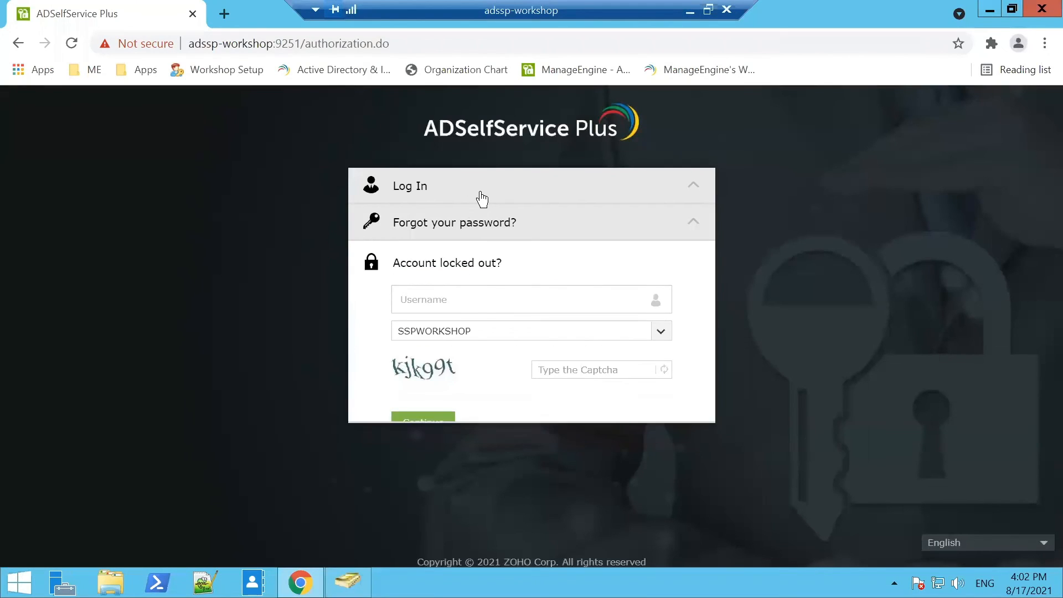
left_click(430, 329)
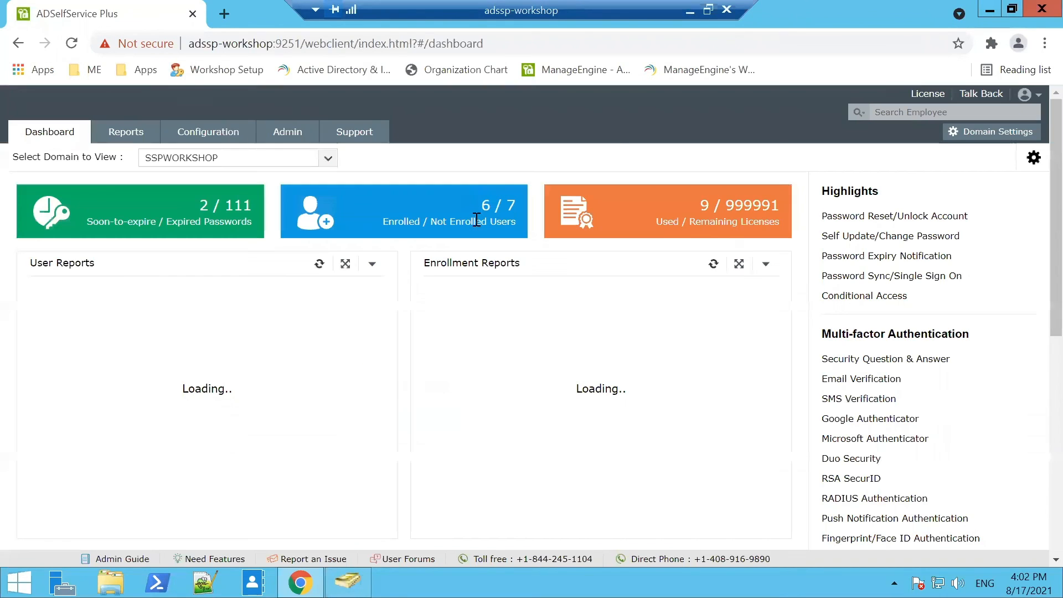
Open Admin > Personalize > Language Customization.
left_click(288, 141)
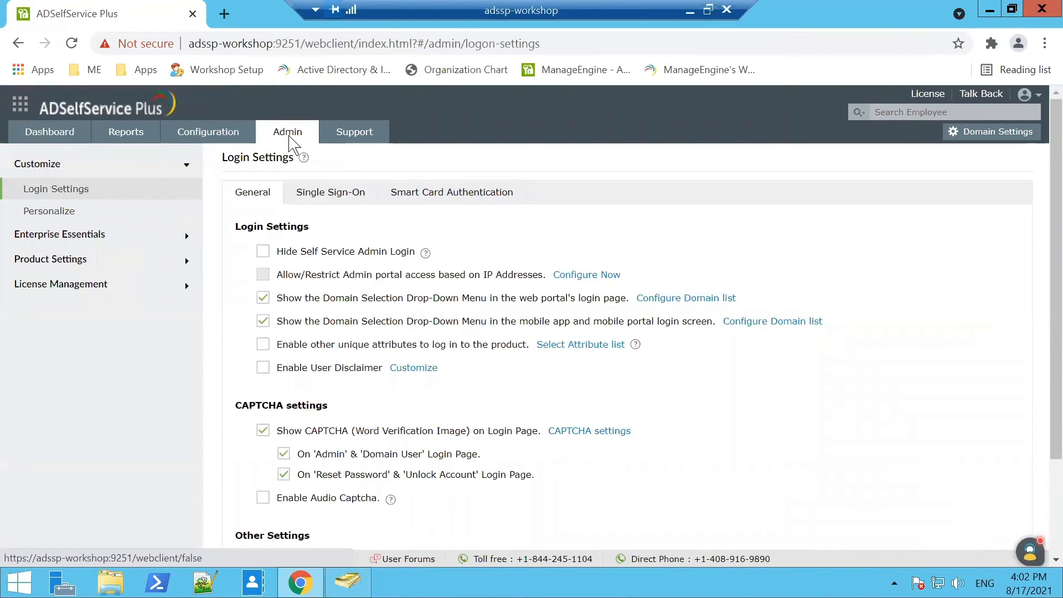
left_click(40, 220)
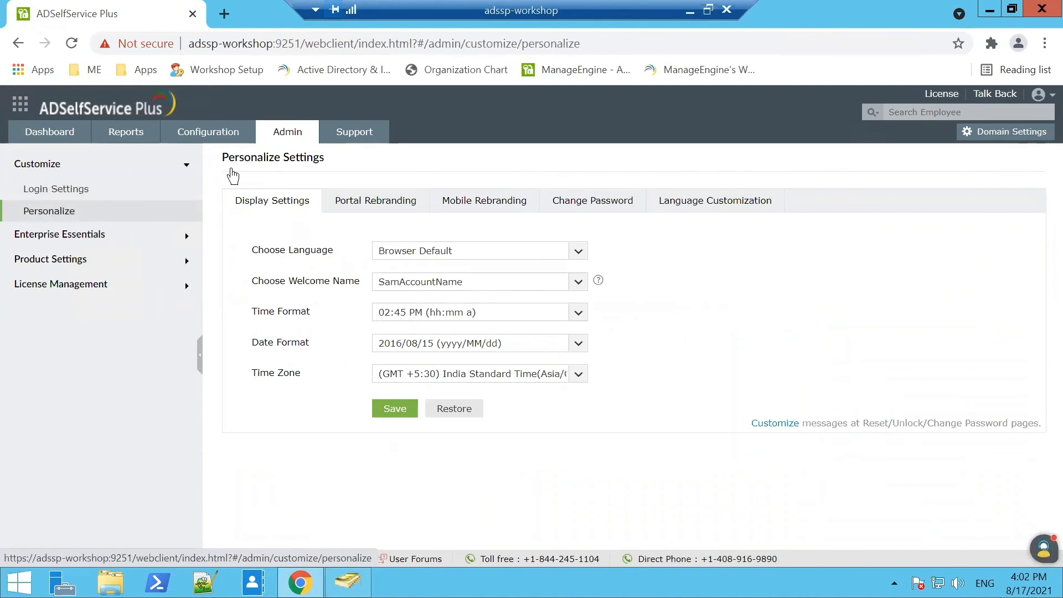
left_click(683, 209)
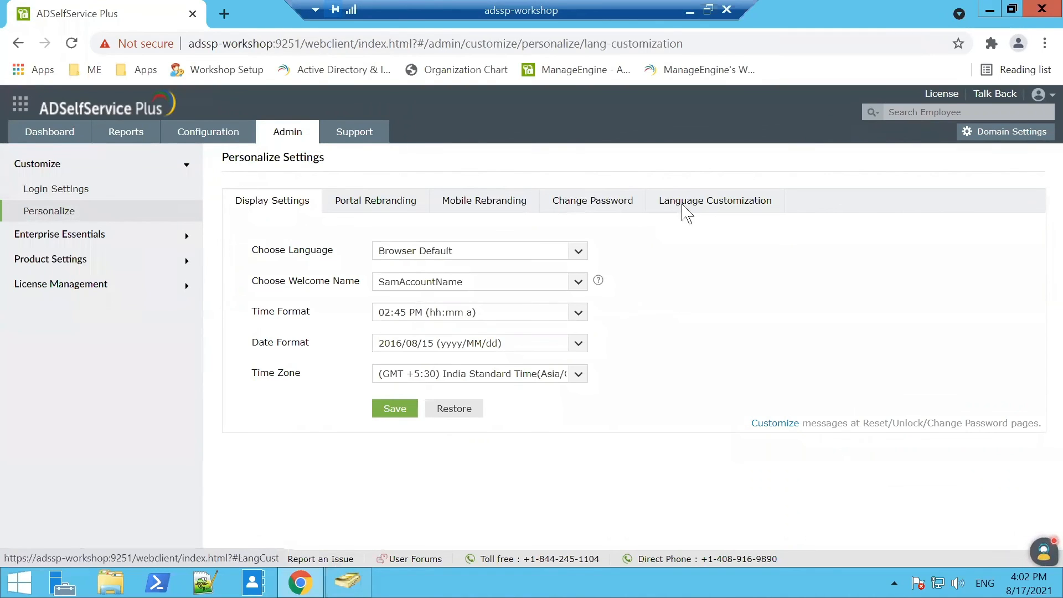
Browse the language list and search for 'fren', then close it leaving English selected.
left_click(441, 293)
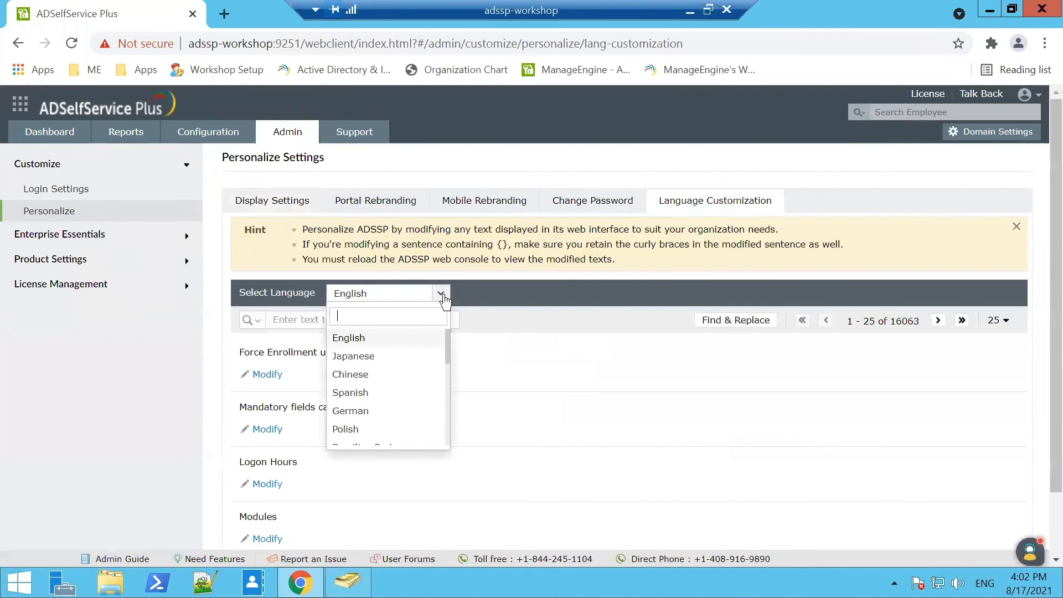
scroll(372, 396, "down", 5)
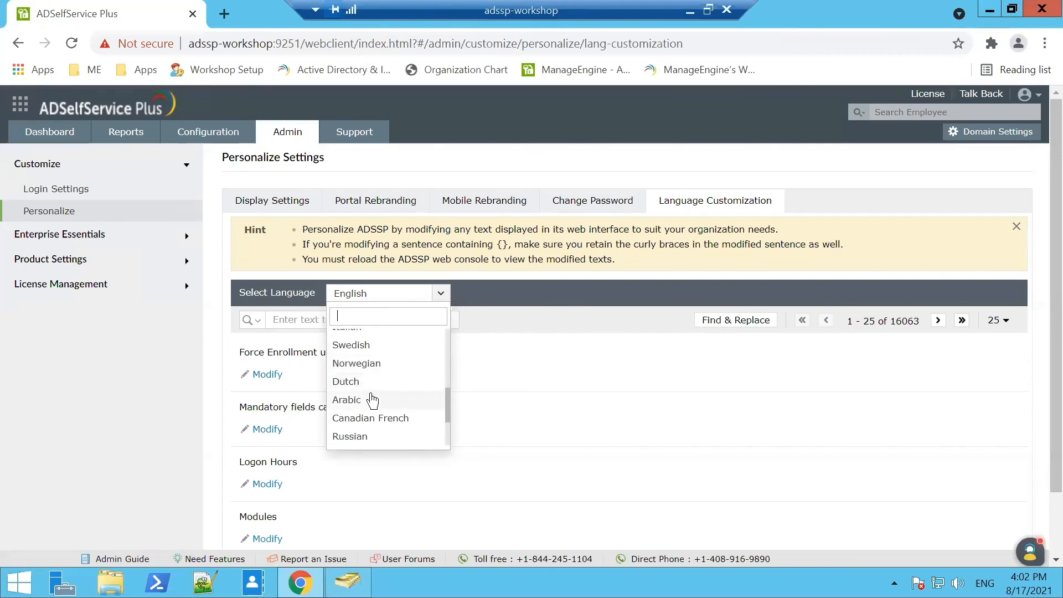
scroll(372, 399, "down", 3)
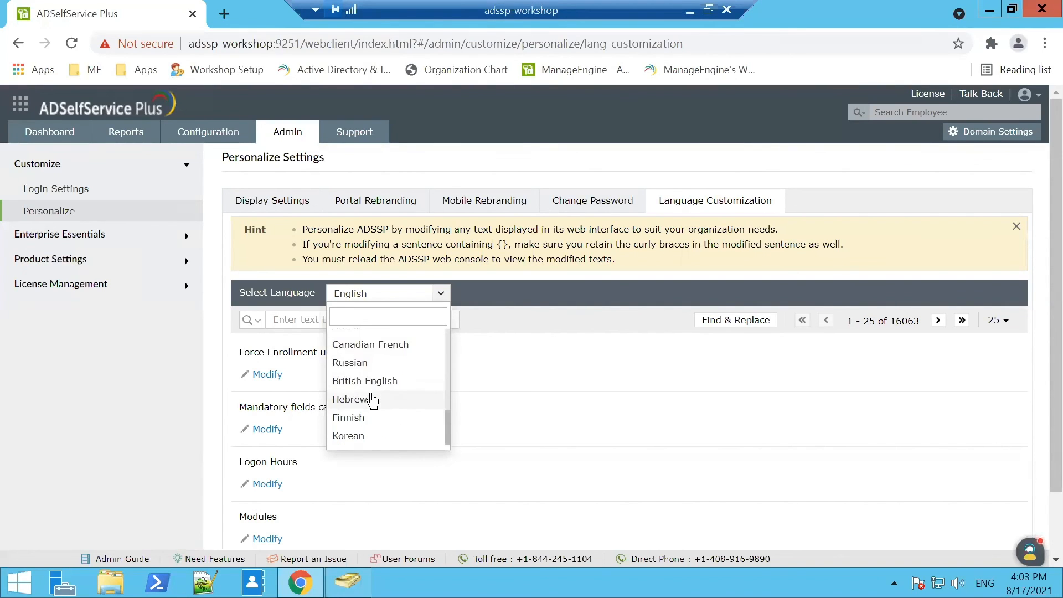
scroll(373, 360, "up", 4)
left_click(373, 321)
type("fren")
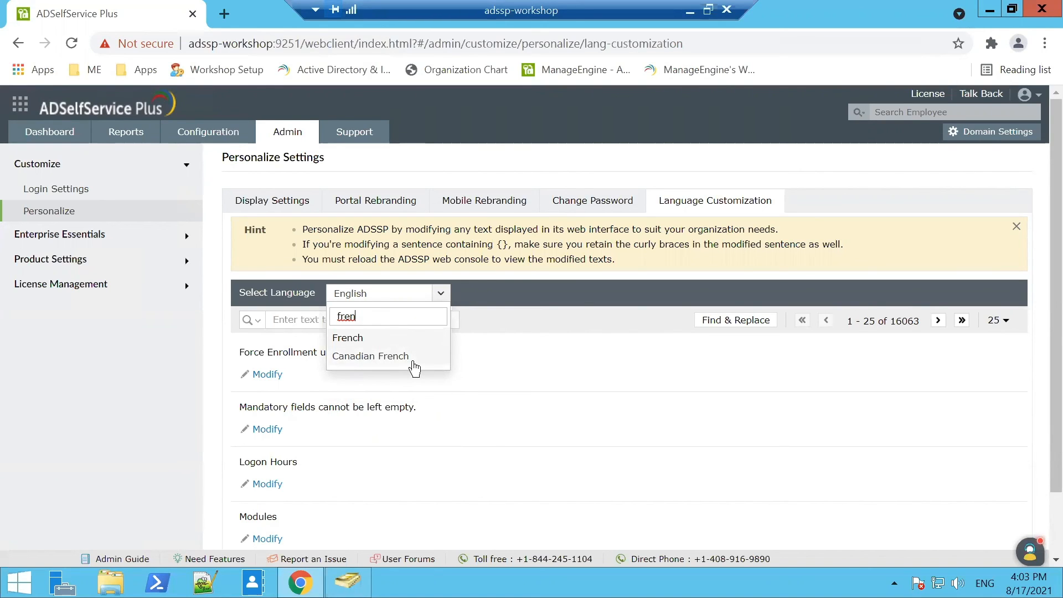
left_click(498, 295)
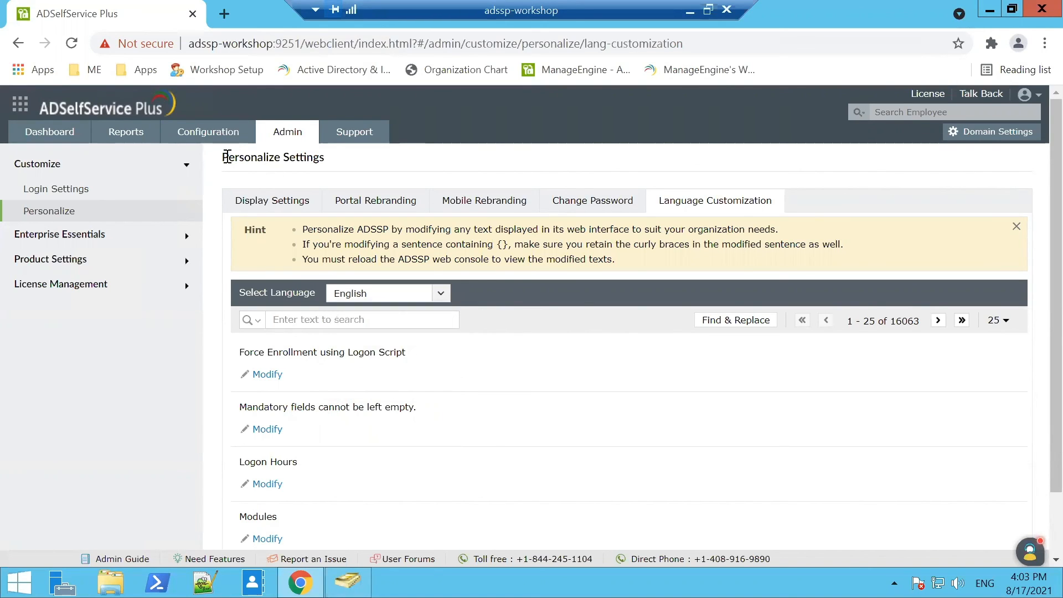
Show the Admin policy's Restrict Pattern rules under Configuration > Password Policy Enforcer.
left_click(219, 127)
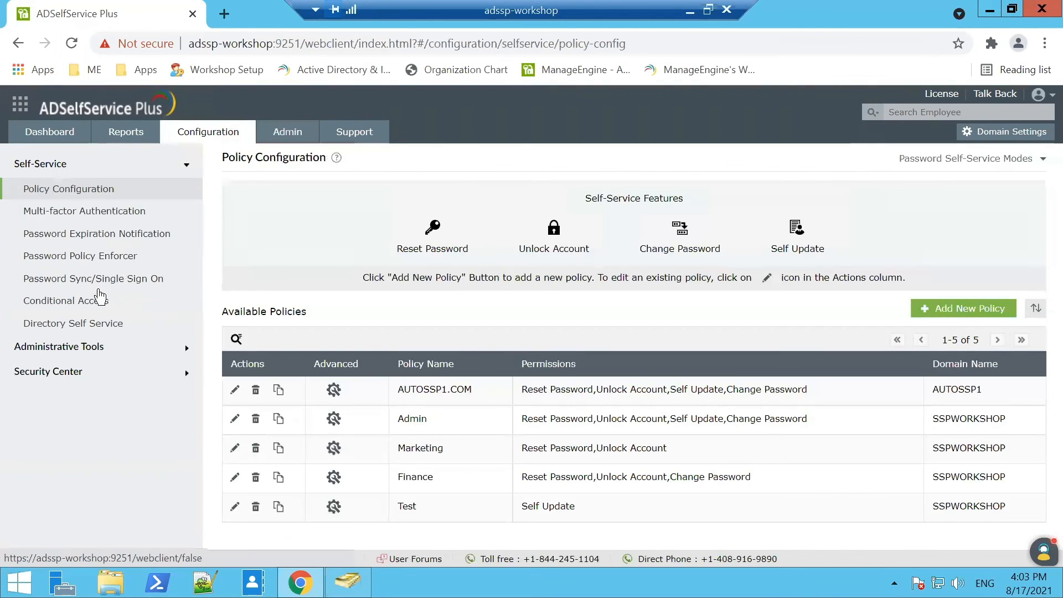
left_click(115, 262)
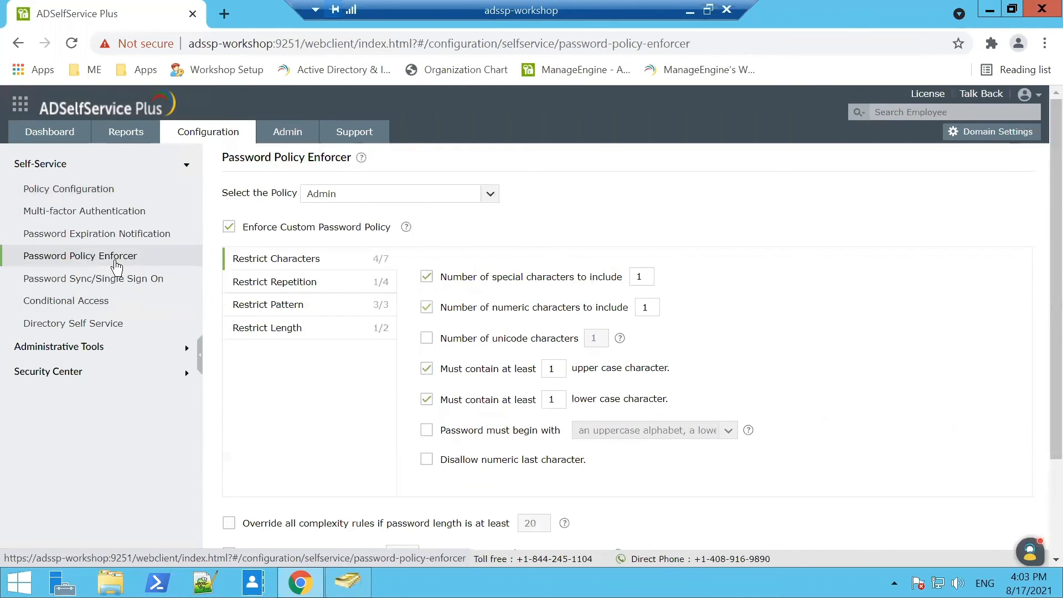
left_click(360, 307)
Delete the trailing comma after 'november' in the restricted patterns list, then cancel without saving.
left_click(634, 336)
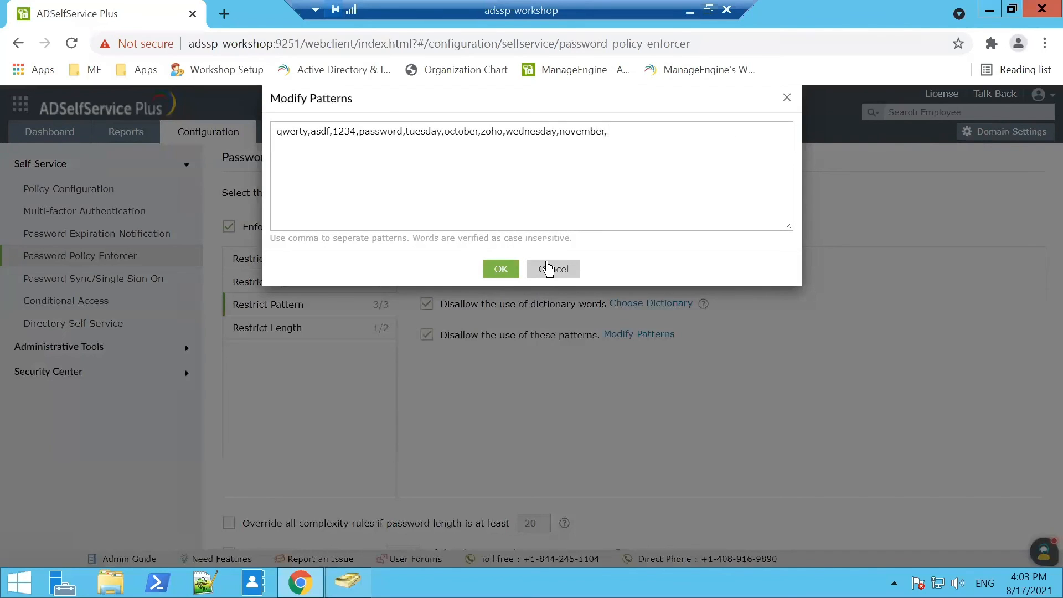
left_click(600, 174)
key("BackSpace")
left_click(557, 269)
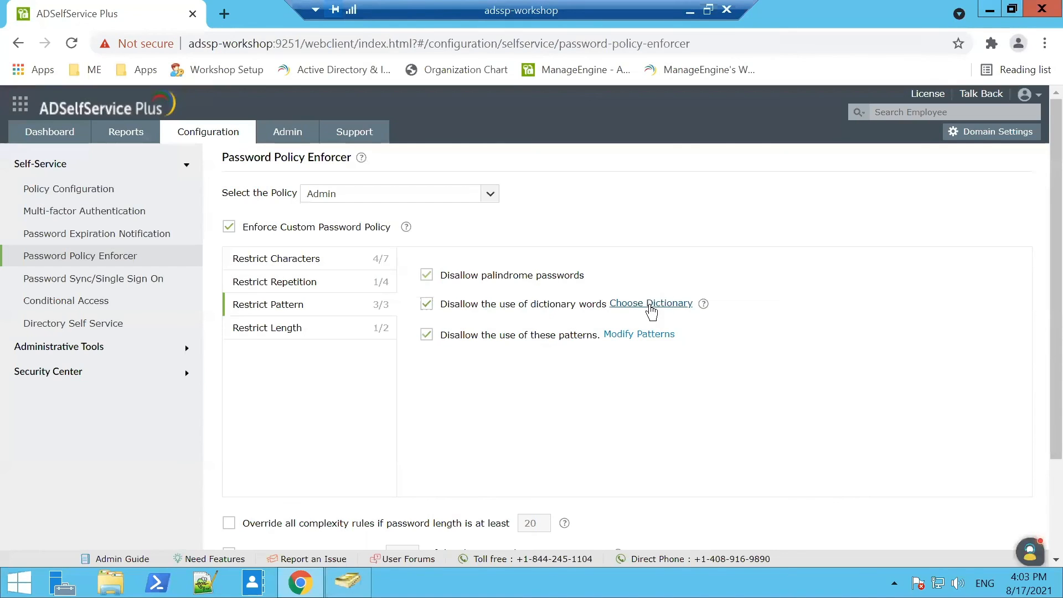
Review the Choose Dictionary settings unchanged, then minimize Remote Desktop to show the granular password policy slide.
left_click(651, 305)
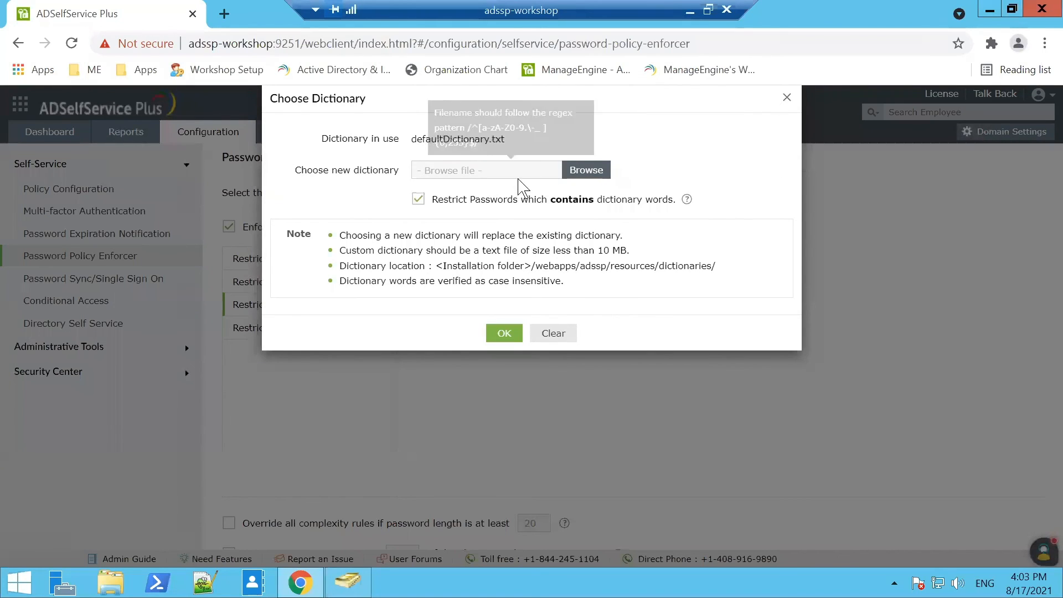
left_click(790, 101)
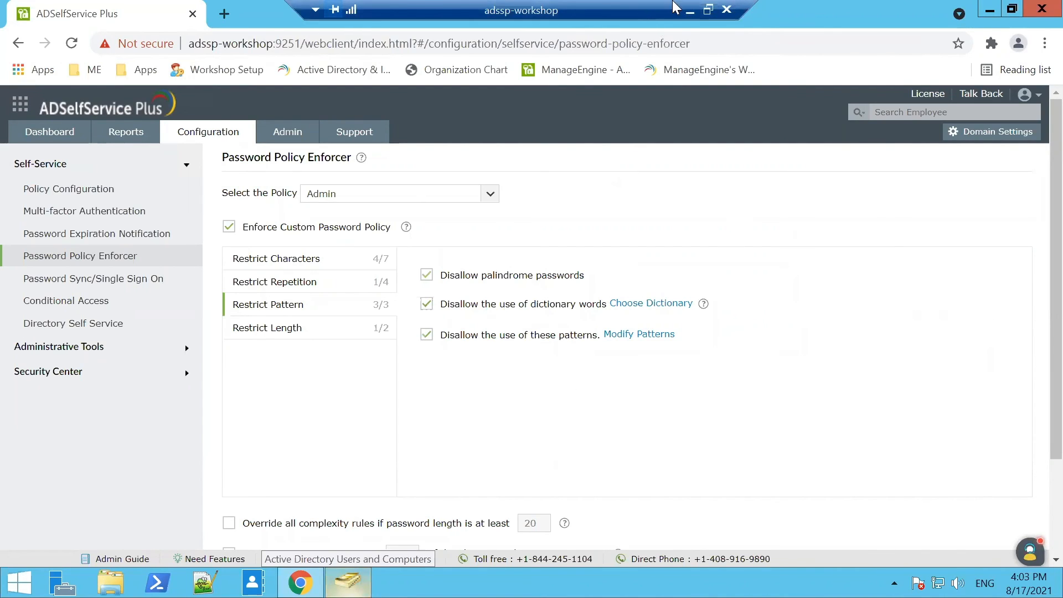
left_click_drag(675, 9, 744, 8)
left_click(758, 11)
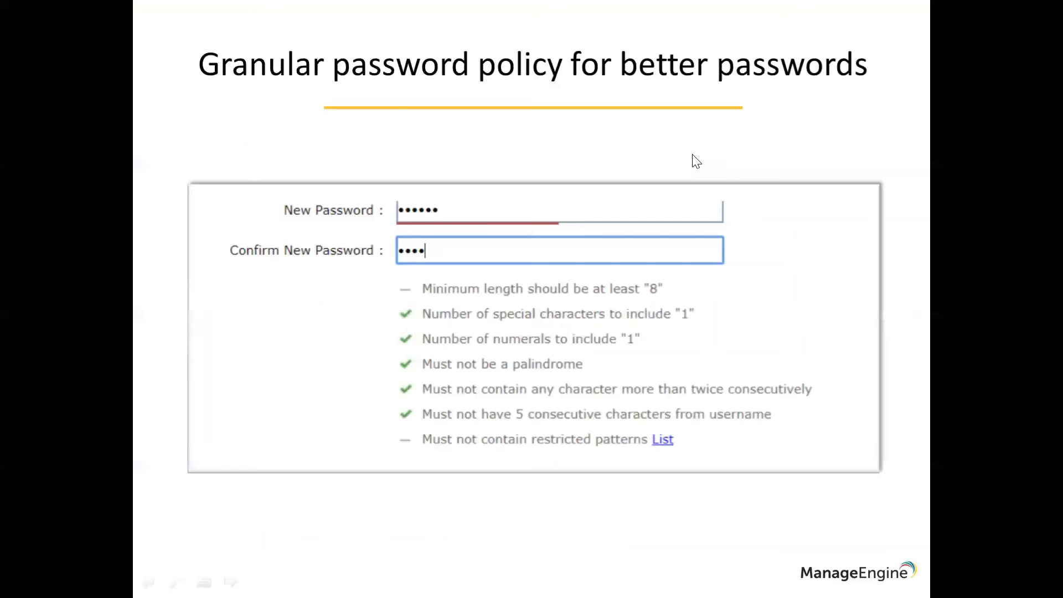